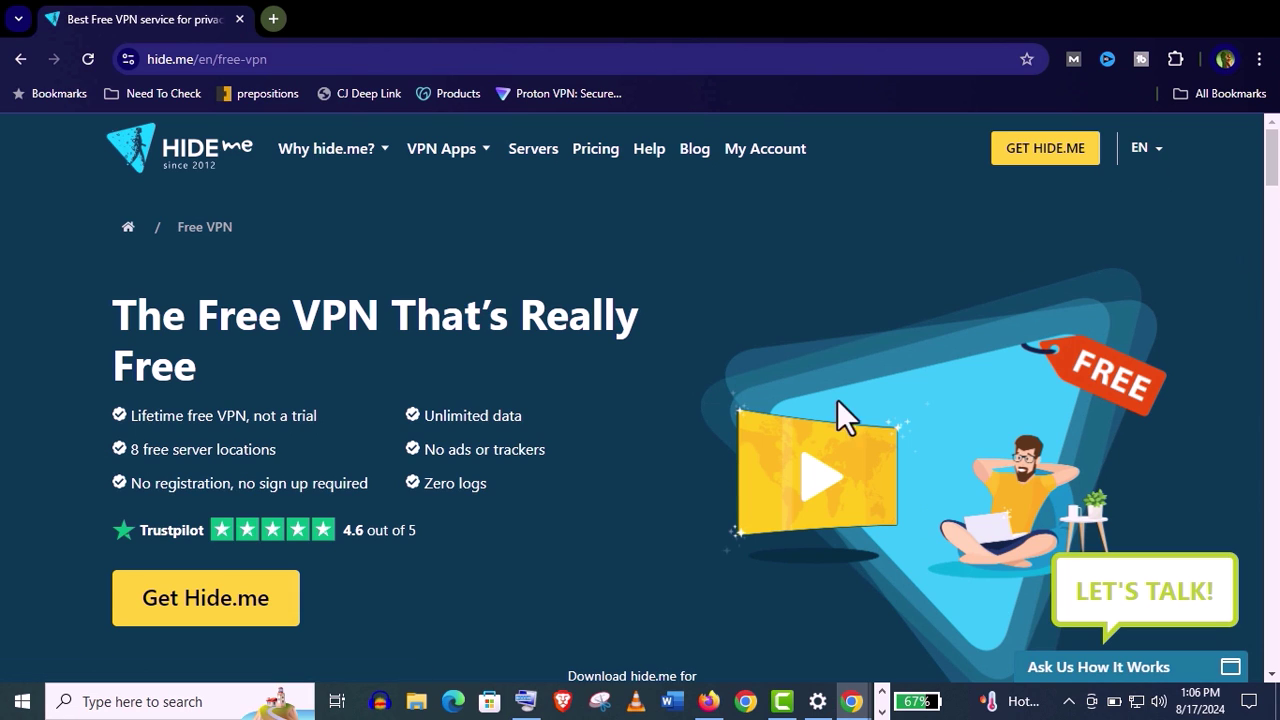
Scroll hide.me's Free VPN page down to the download icons
scroll(1275, 195, down, 1)
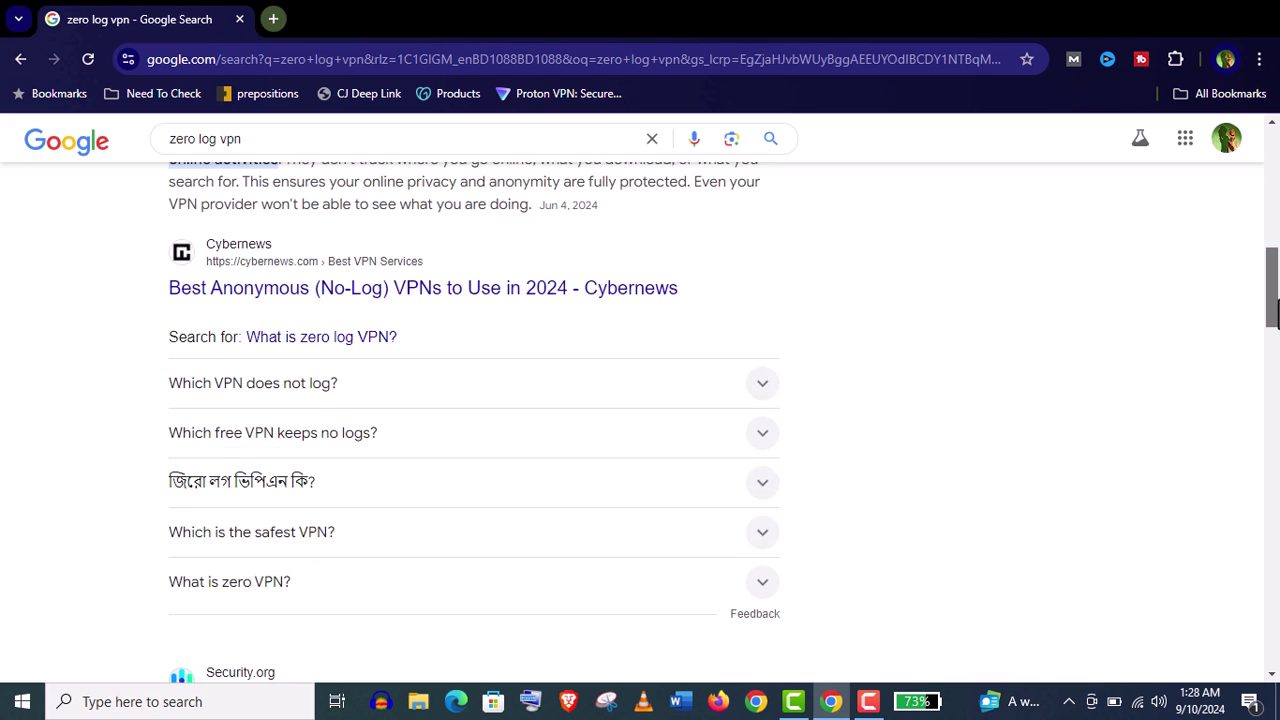
Highlight Google's answer that a zero-log VPN stores no information about online activities
drag(1272, 310, 1272, 285)
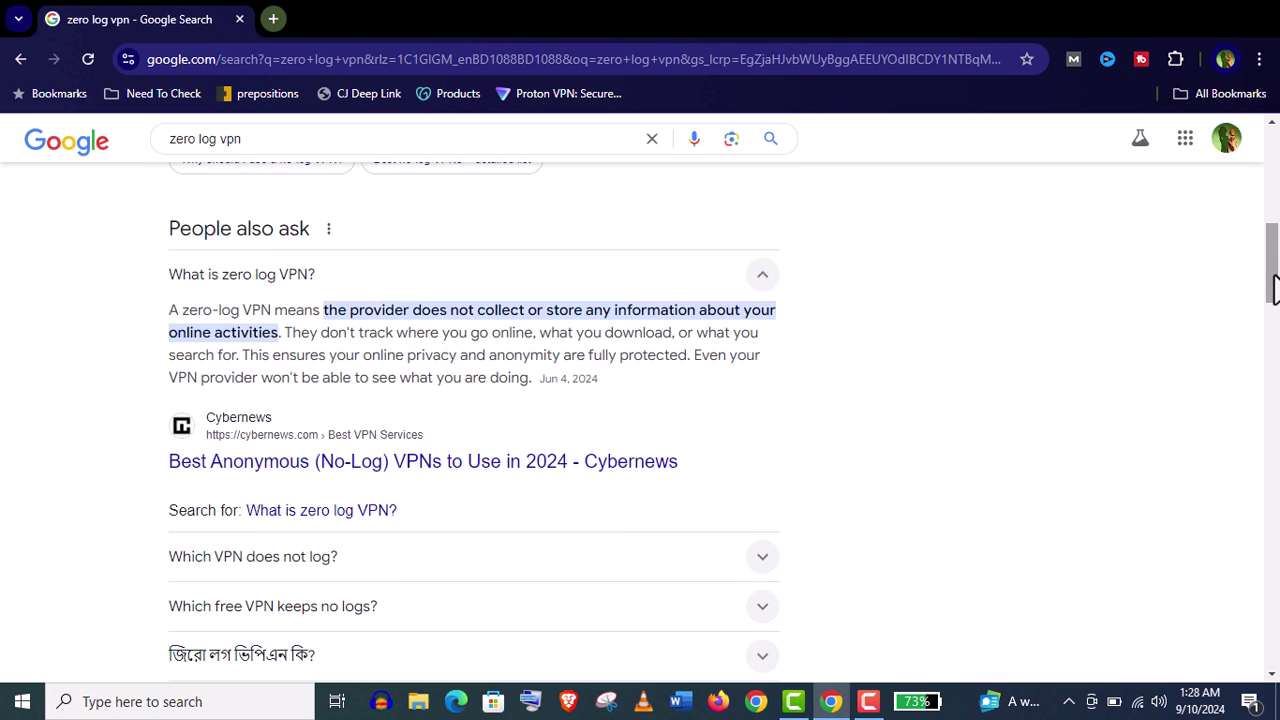
drag(161, 300, 285, 335)
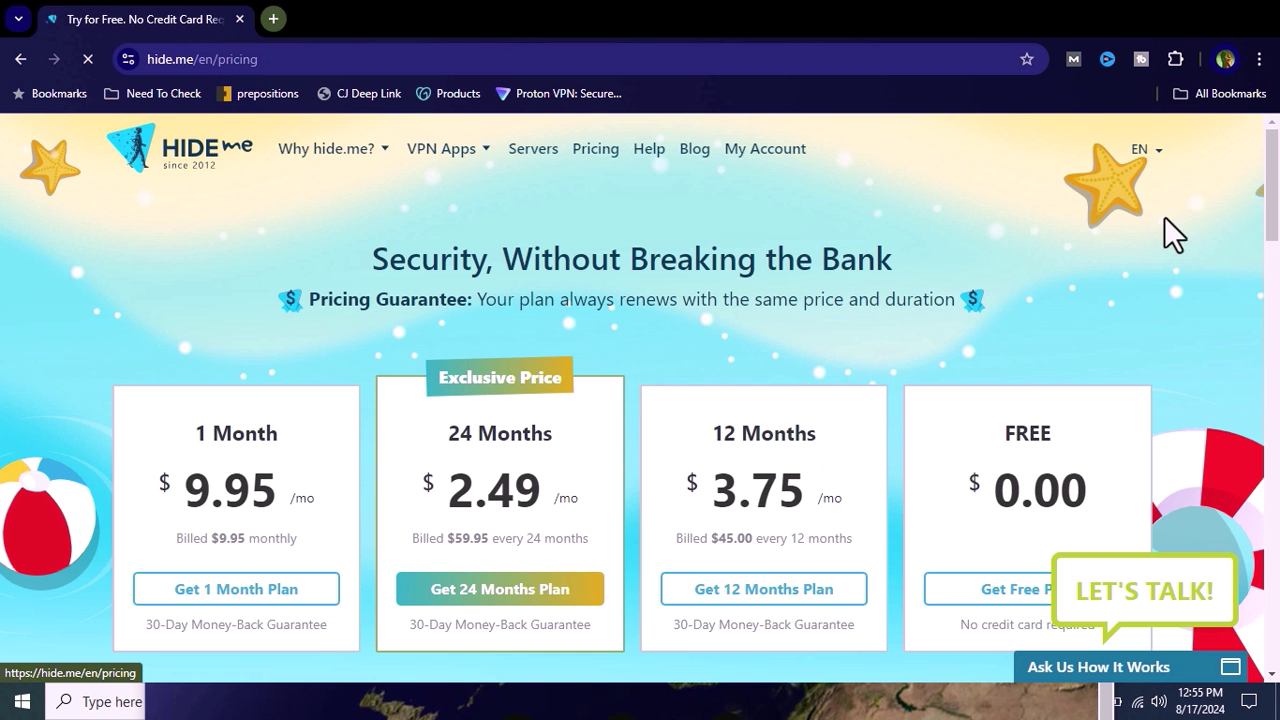
Sign up for hide.me's free plan and activate the account from the Gmail confirmation email
scroll(1274, 262, down, 5)
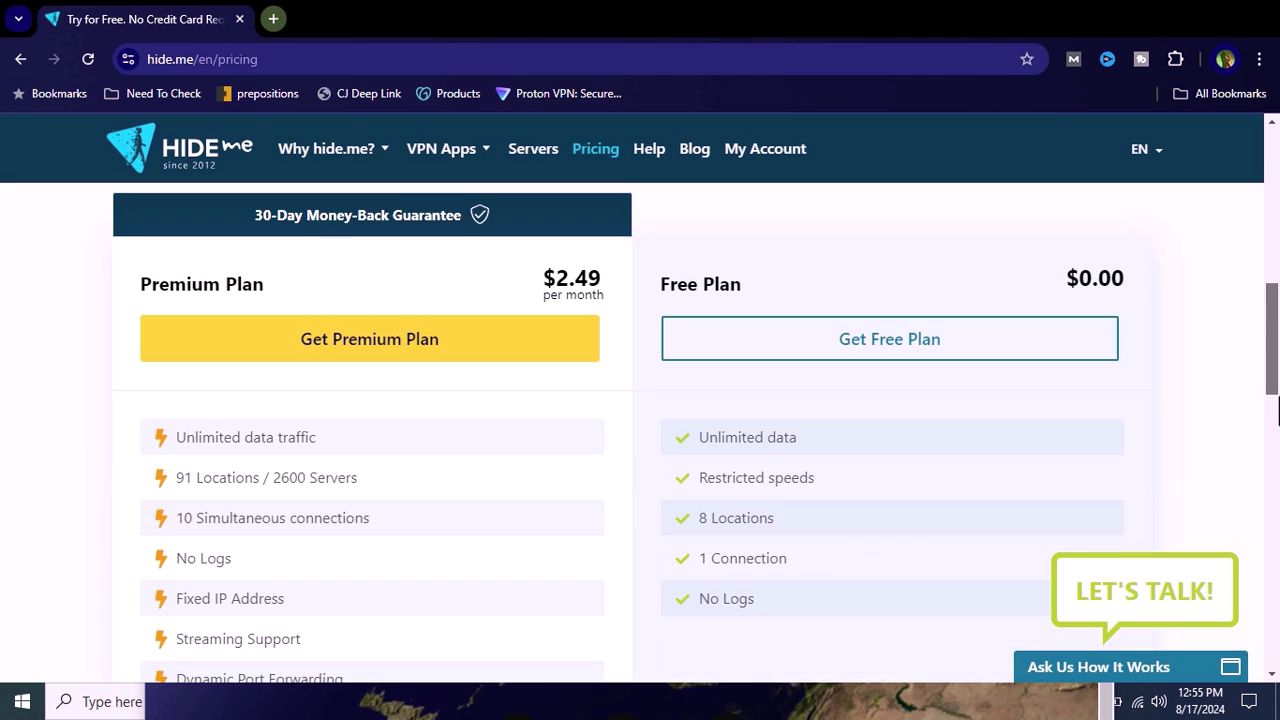
scroll(920, 366, up, 1)
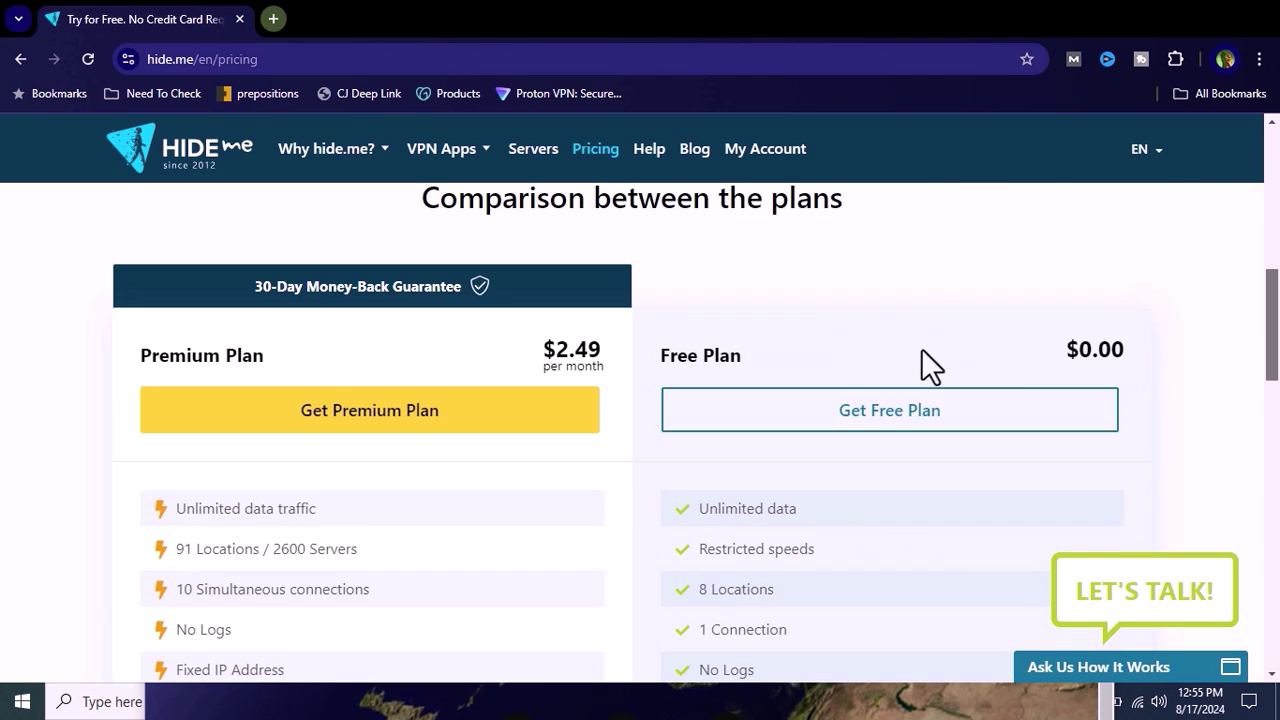
click(900, 414)
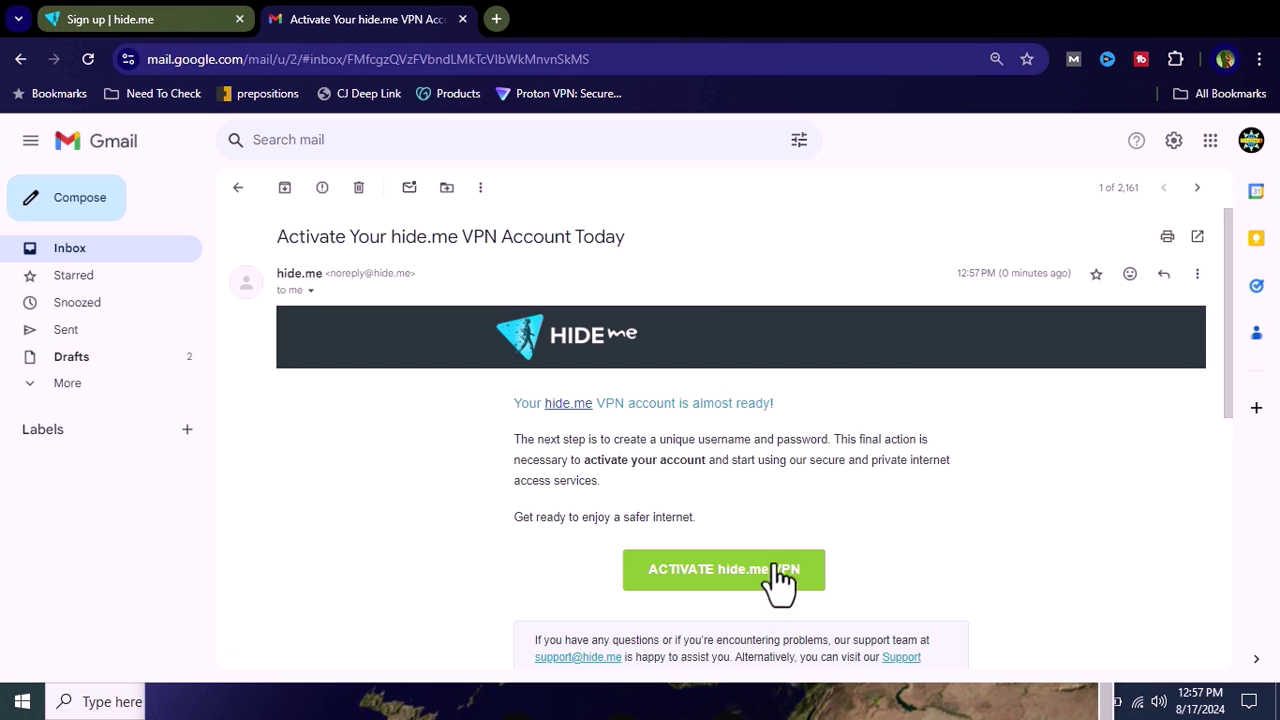
click(775, 578)
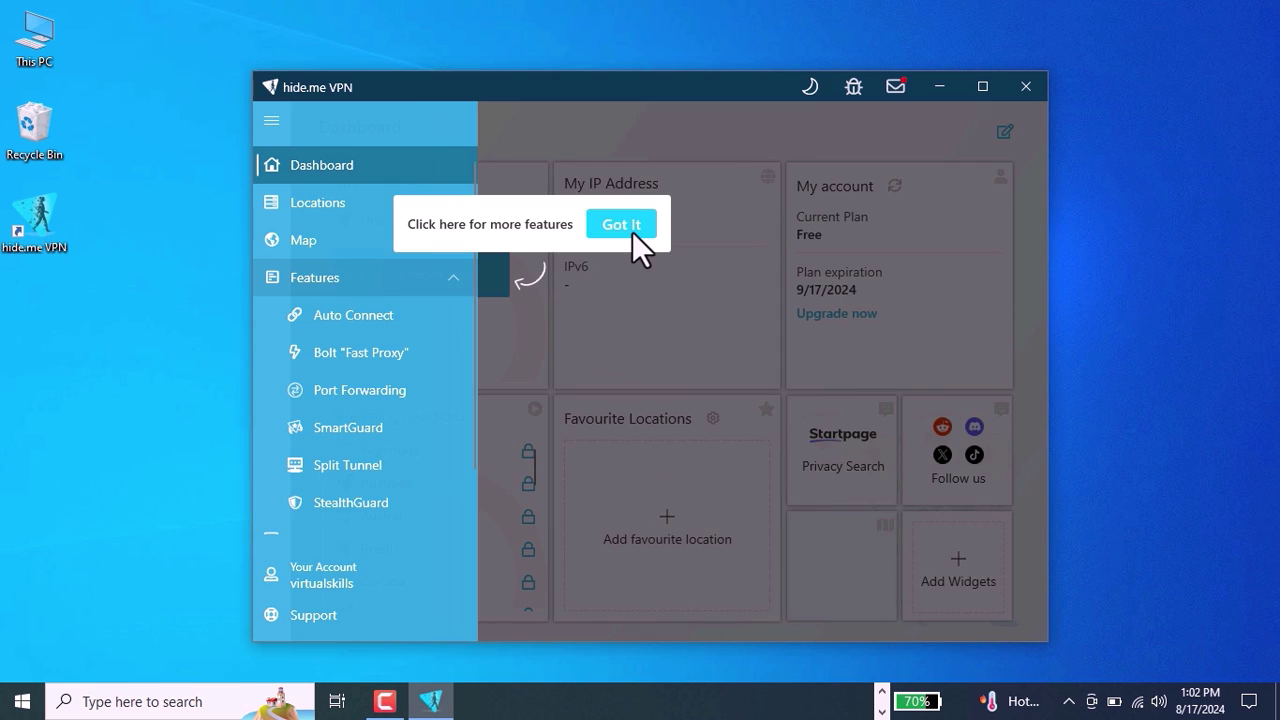
Dismiss hide.me's tutorial tip and browse its server Locations list
click(632, 232)
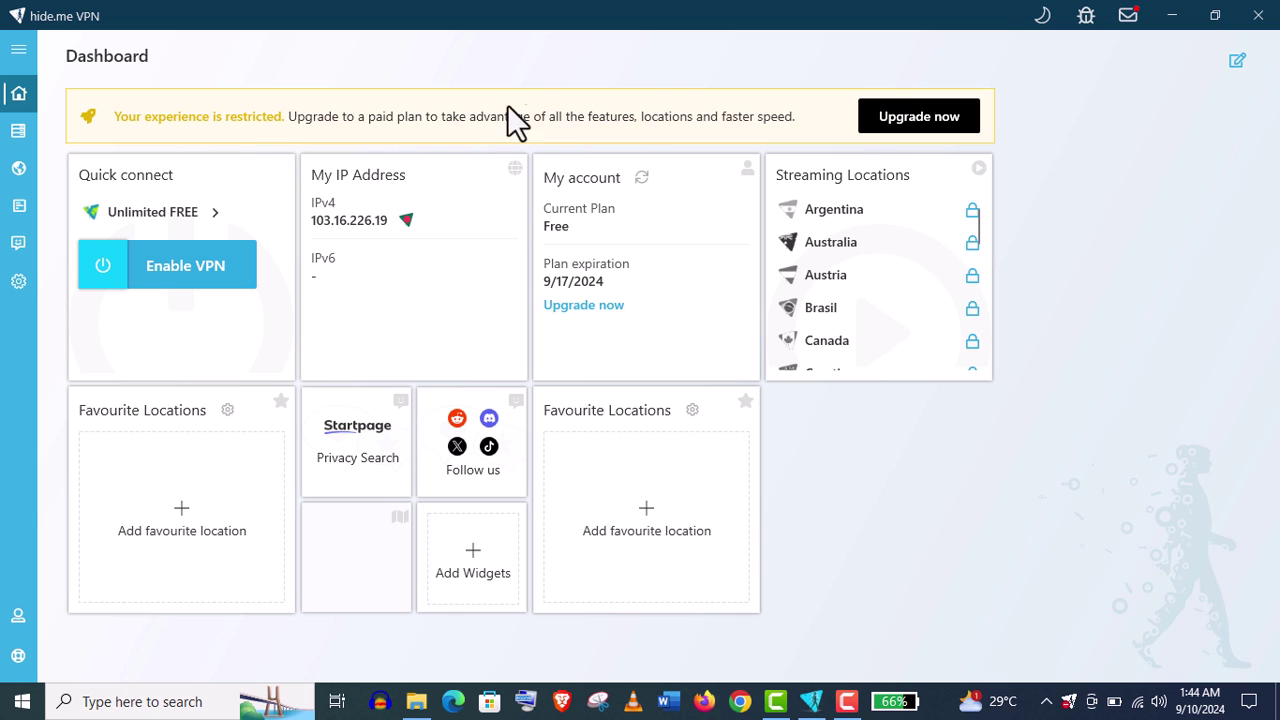
click(24, 131)
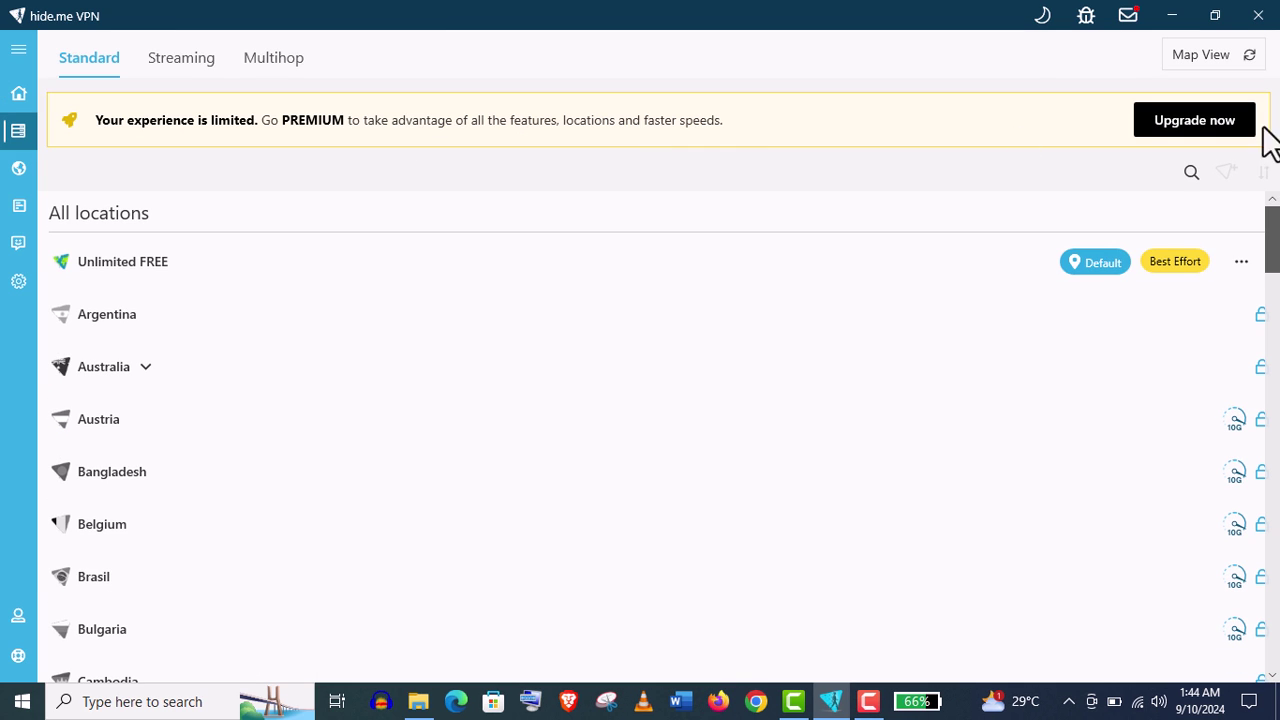
mouse_move(1270, 230)
mouse_down()
mouse_move(1275, 660)
mouse_move(1276, 195)
mouse_up()
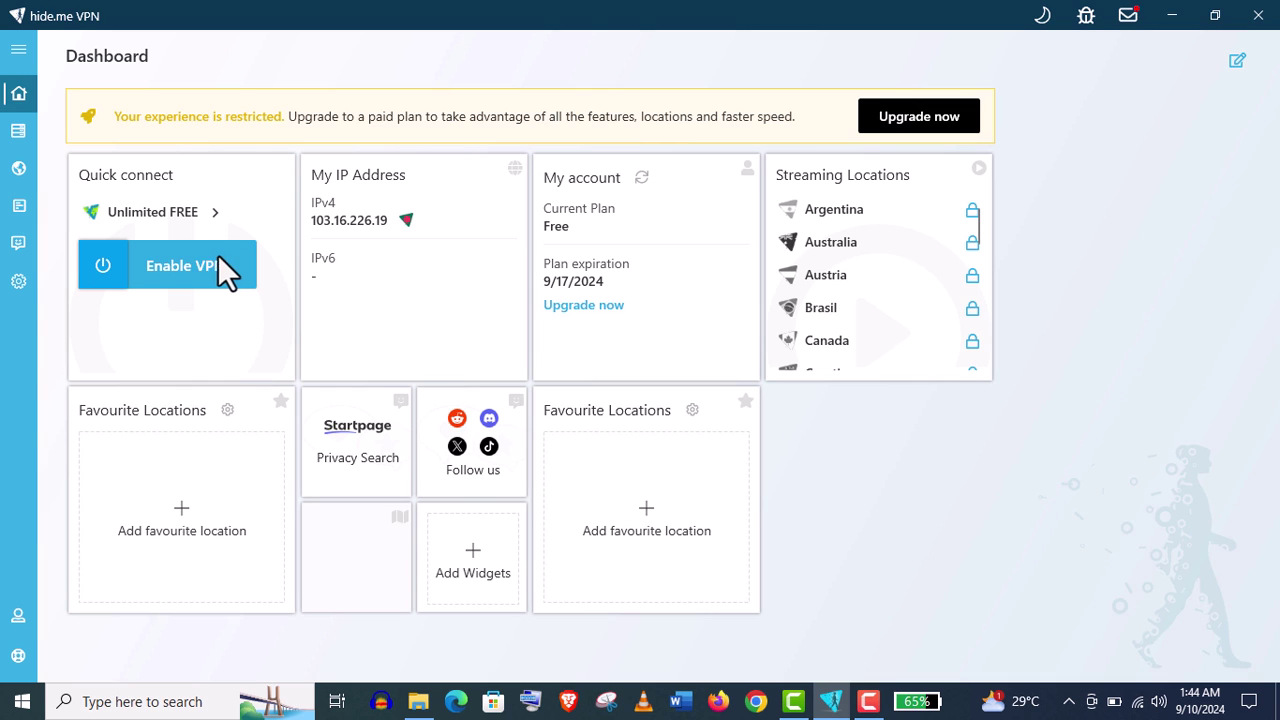
Connect hide.me to the Unlimited FREE location, changing the IPv4 address to 45.144.196.81
click(192, 258)
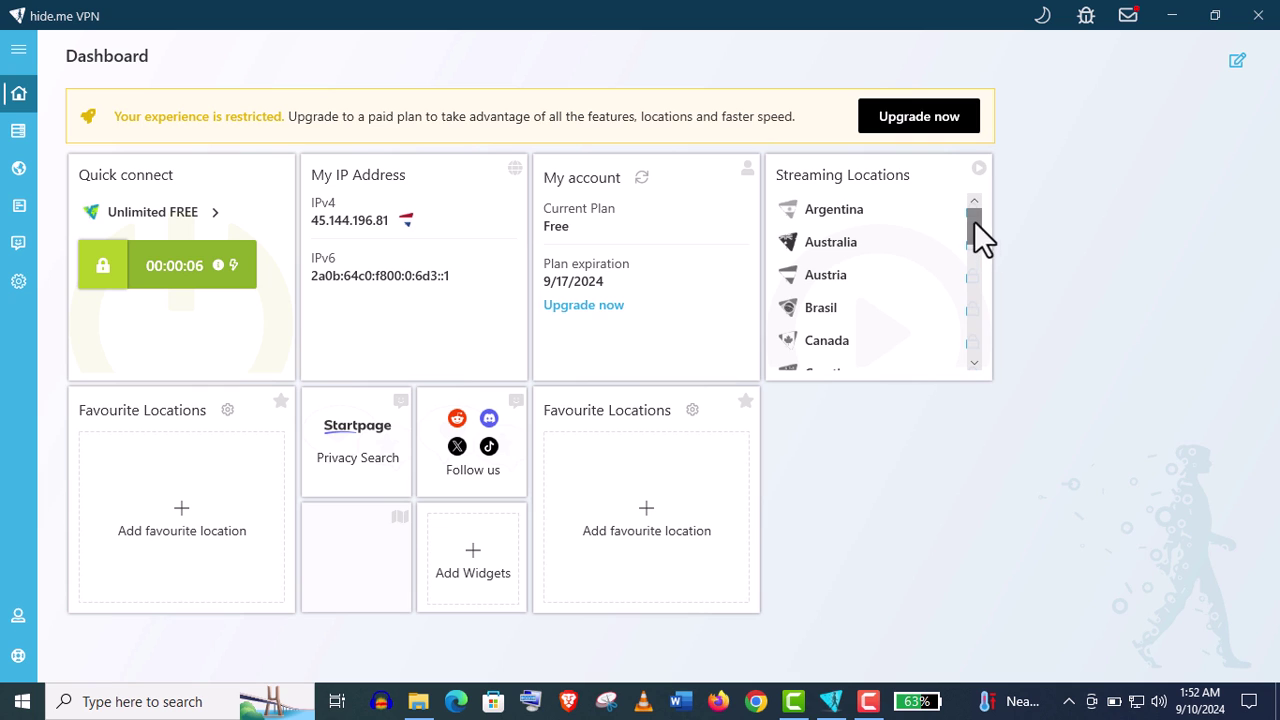
mouse_move(975, 210)
mouse_down()
mouse_move(992, 276)
mouse_move(988, 380)
mouse_move(970, 178)
mouse_up()
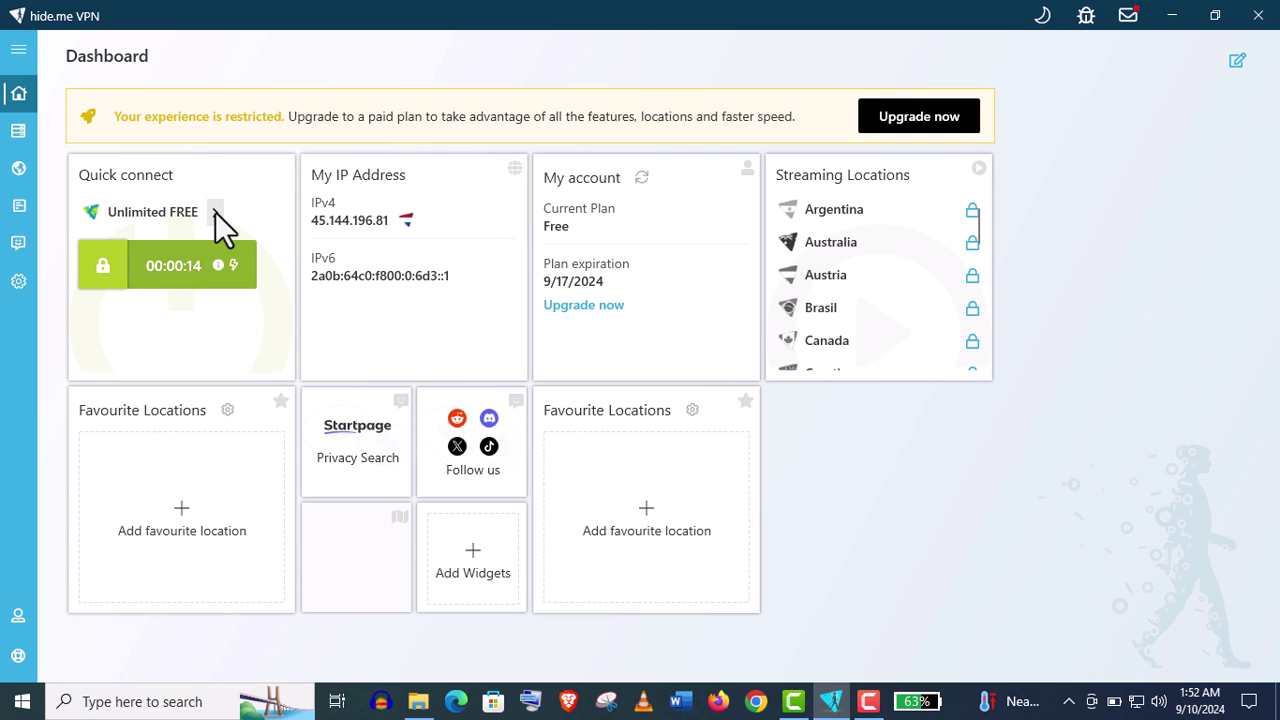
click(215, 212)
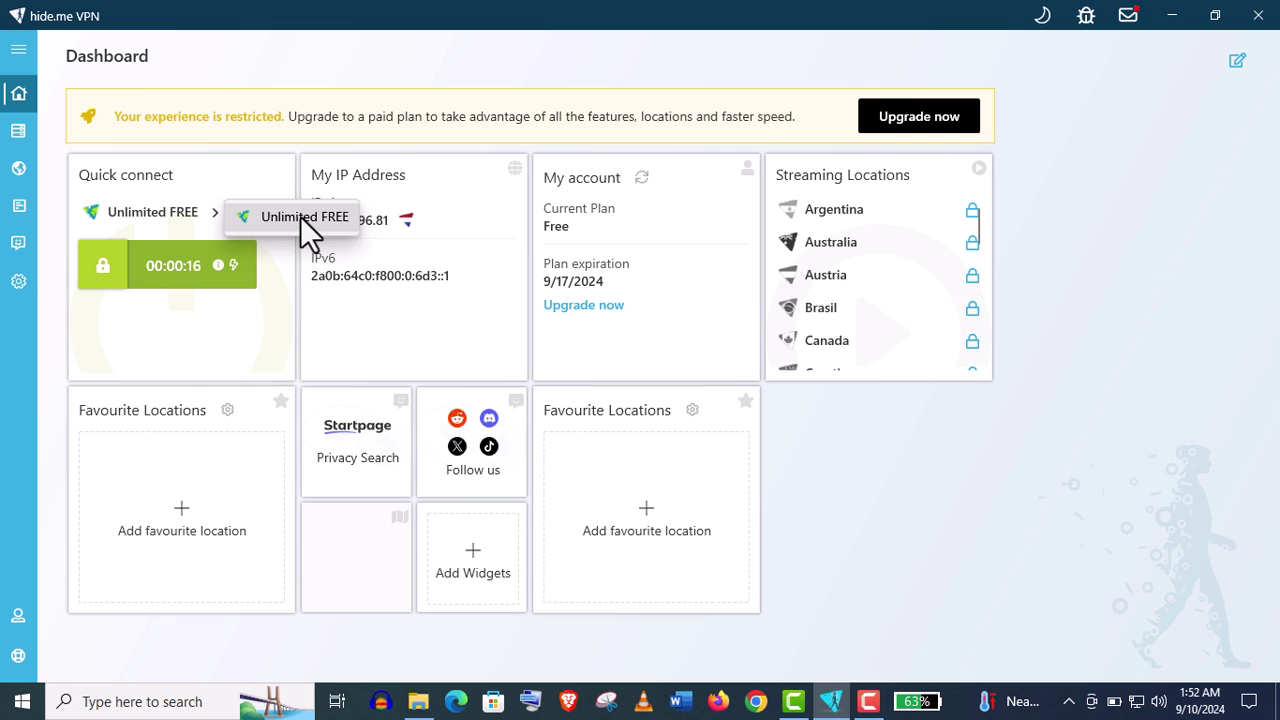
click(409, 190)
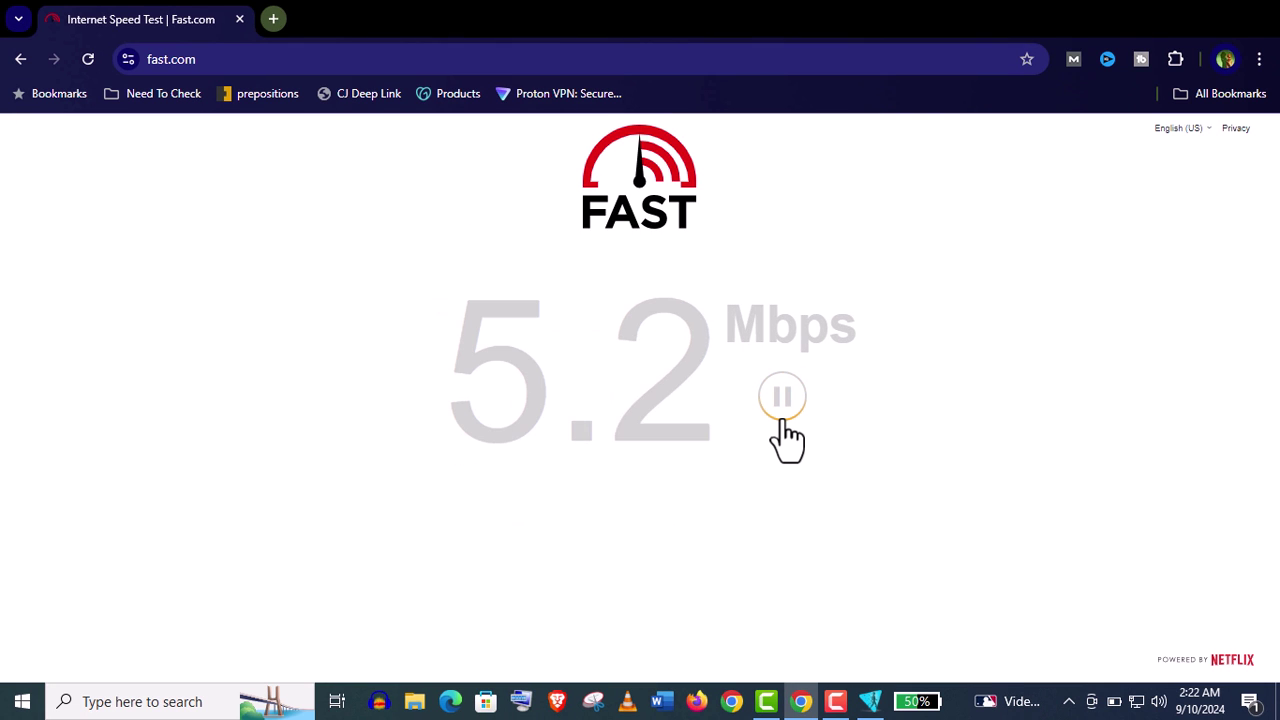
Run the Fast.com speed test over hide.me (5.2 Mbps), then review its Quick connect locations
click(868, 701)
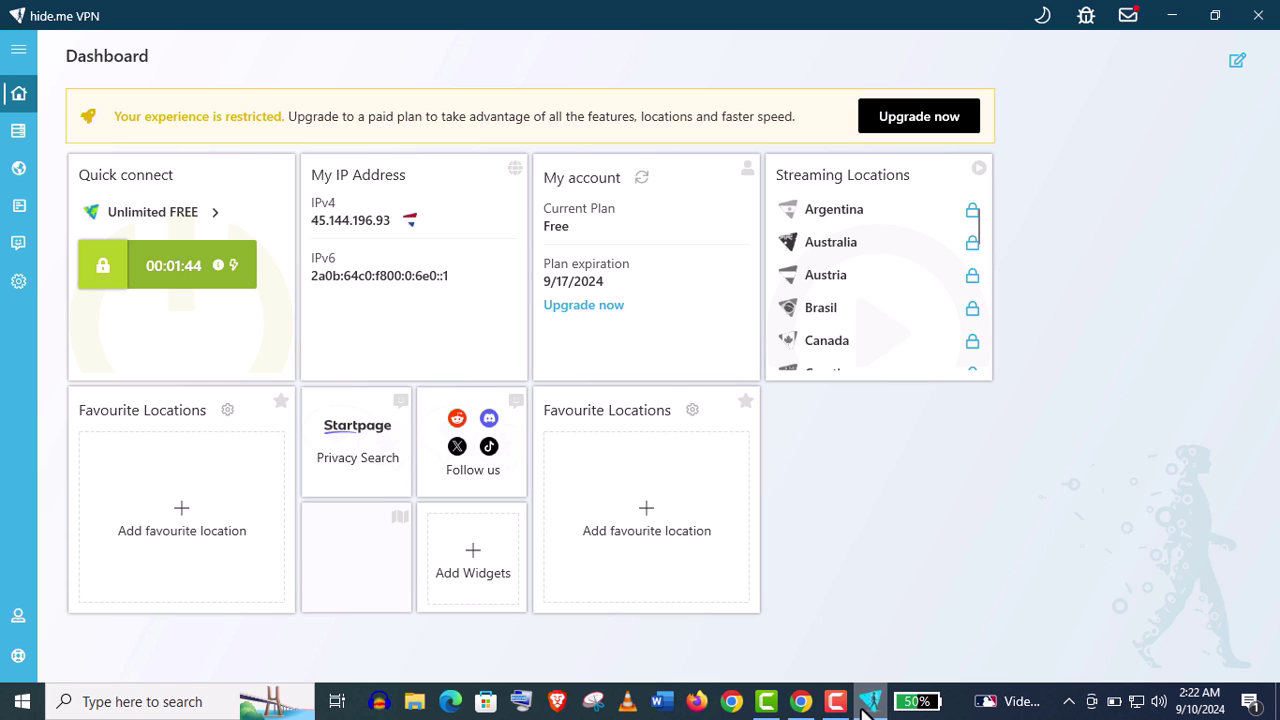
click(866, 705)
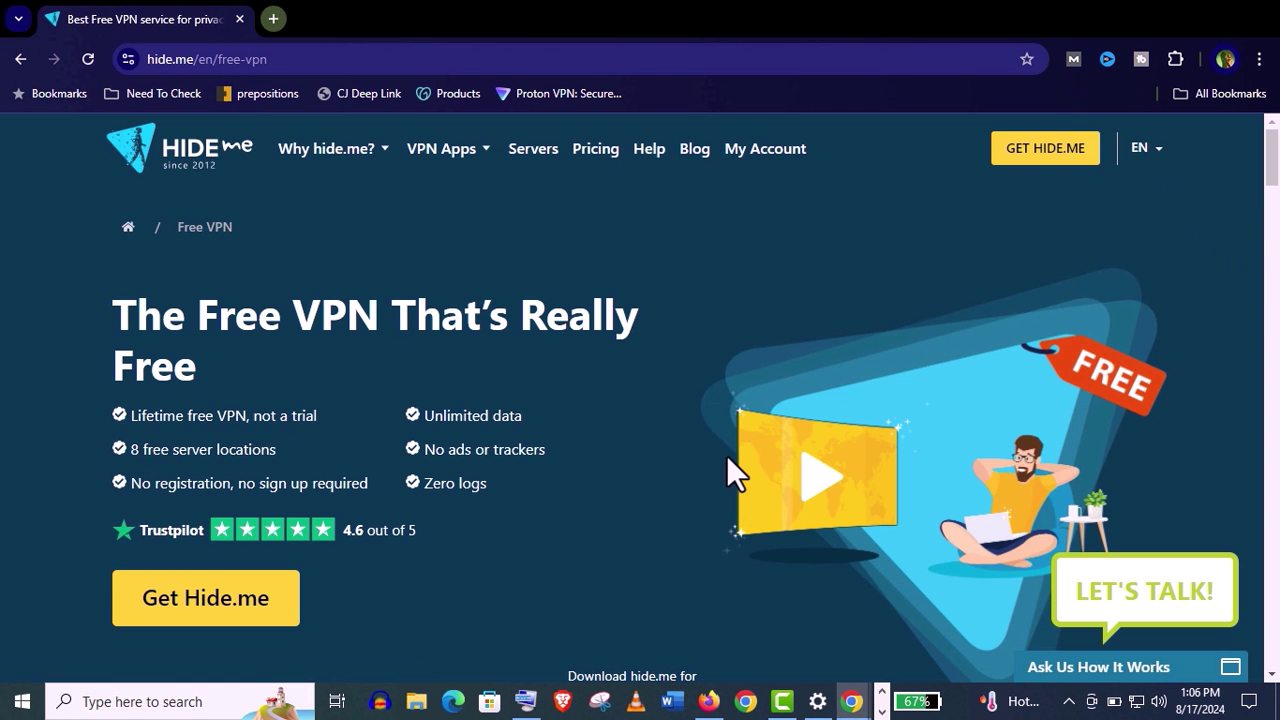
scroll(1275, 192, down, 1)
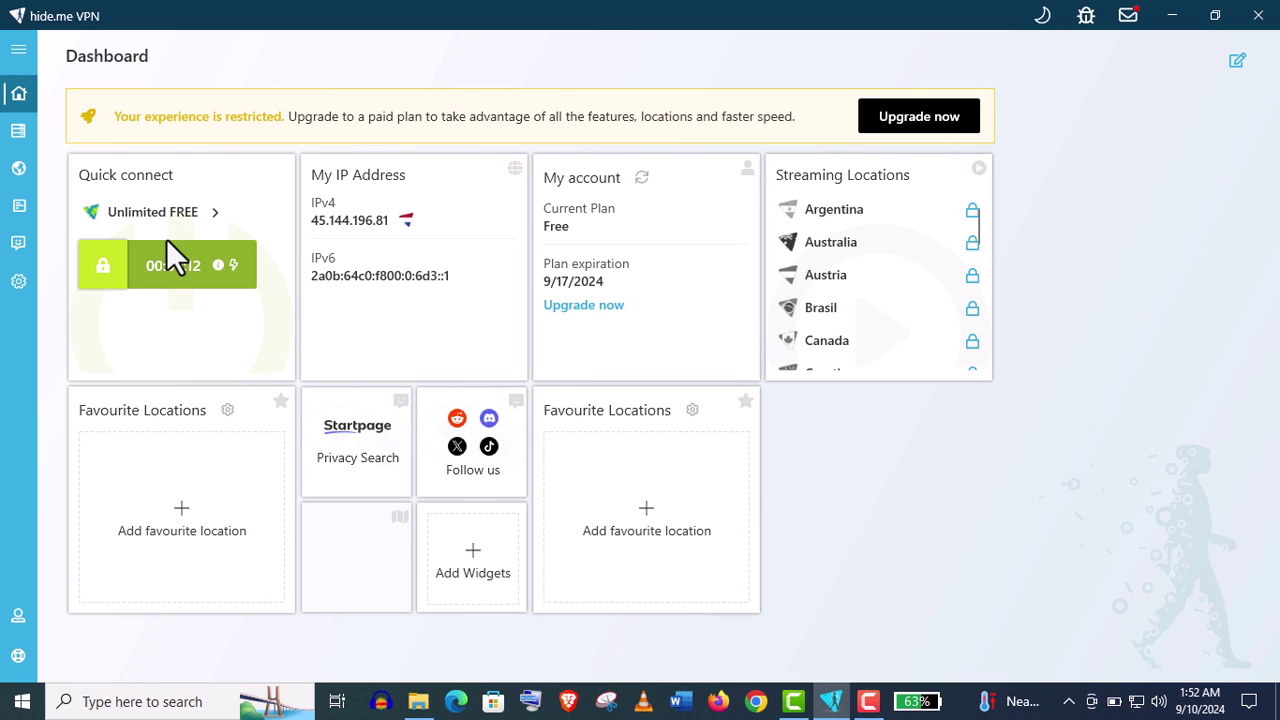
click(215, 212)
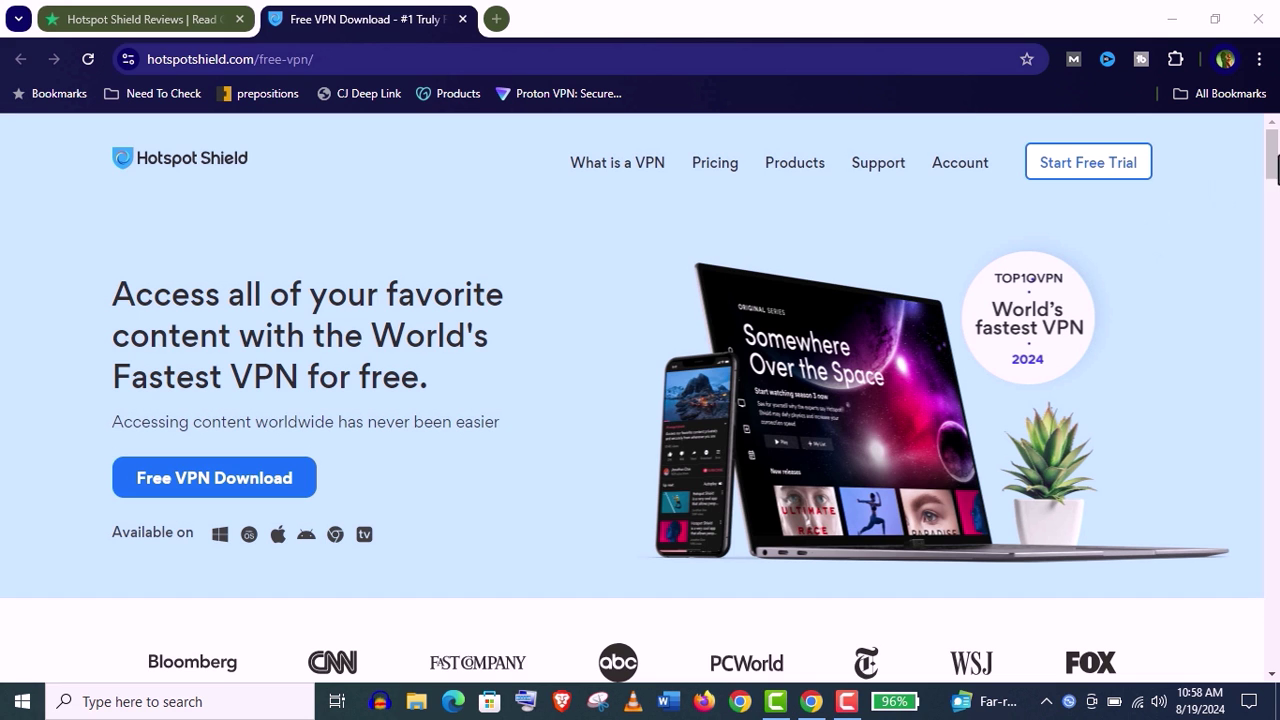
Compare Hotspot Shield's free Basic and $7.99/mo Premium plans, then view its 4.0 Trustpilot reviews
scroll(1277, 168, down, 3)
scroll(1277, 168, up, 3)
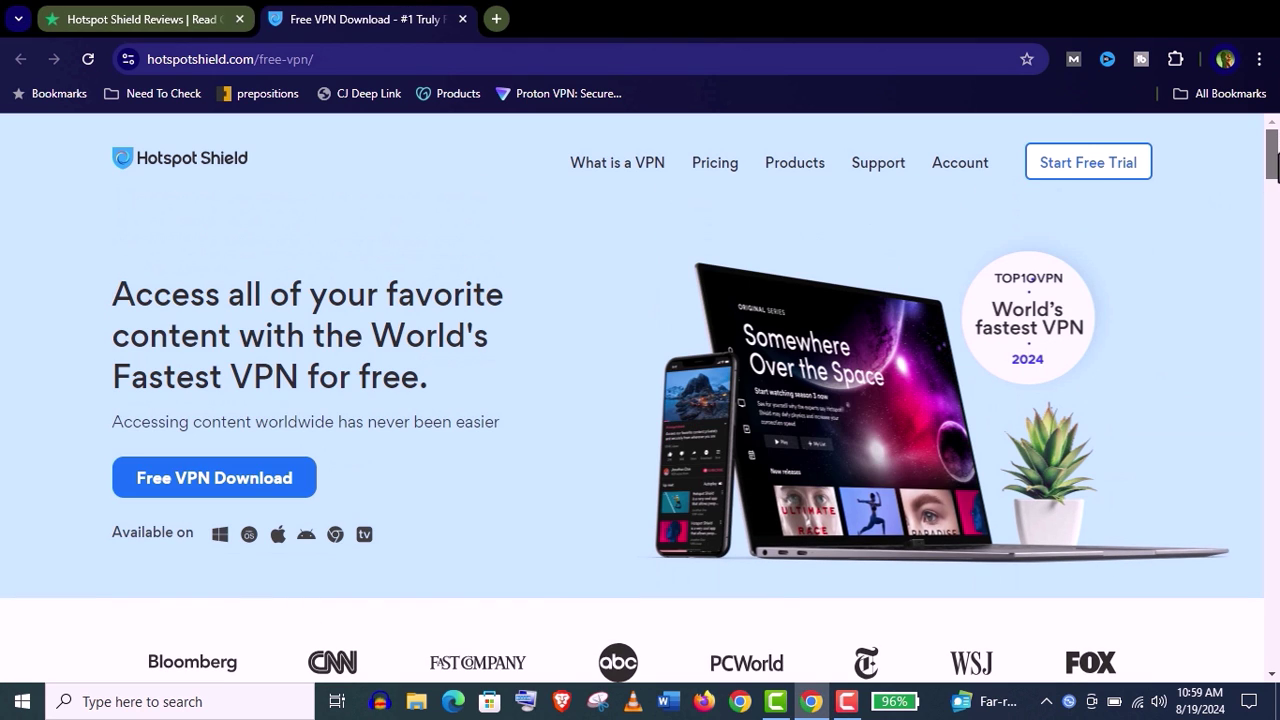
drag(1273, 166, 1273, 252)
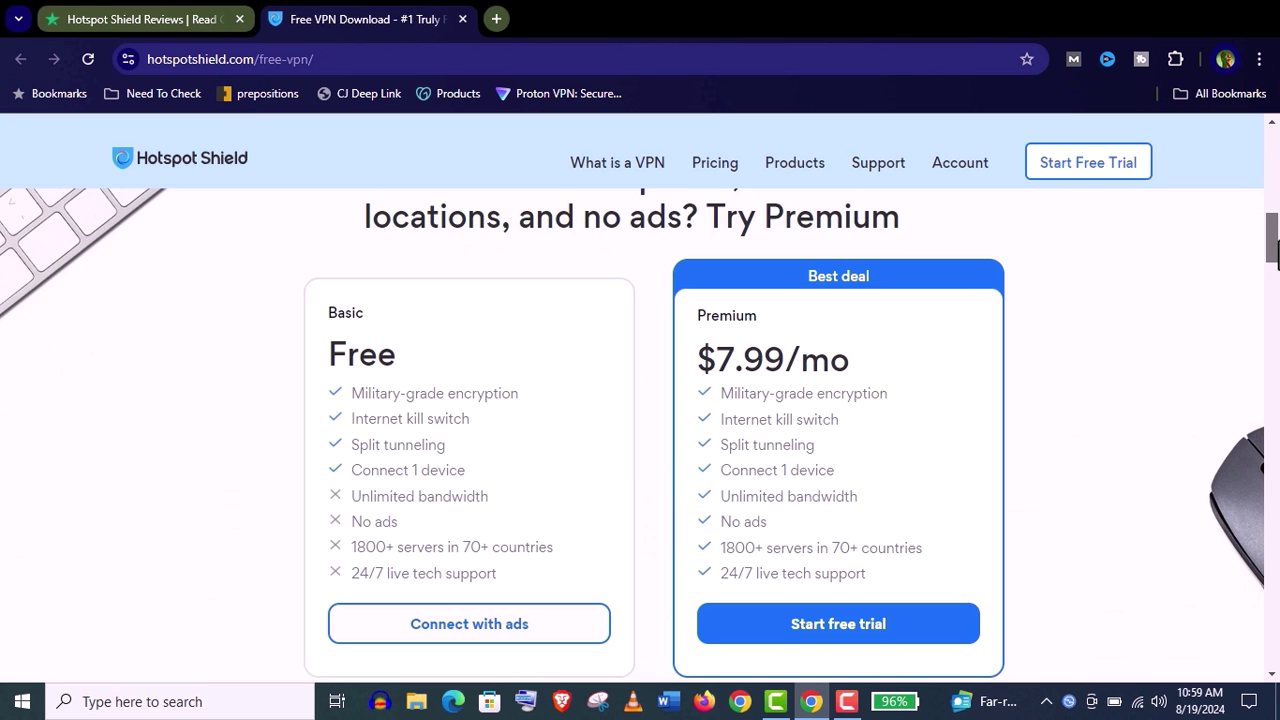
key(ctrl+Tab)
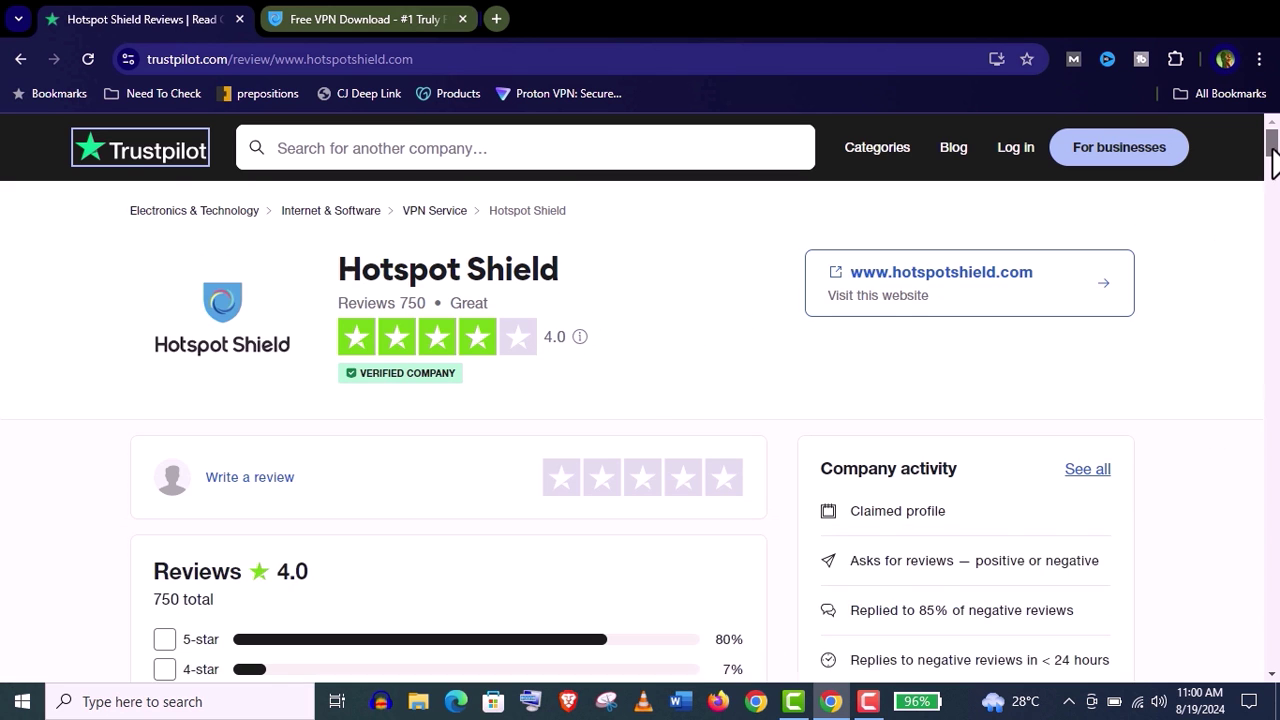
drag(1272, 145, 1272, 170)
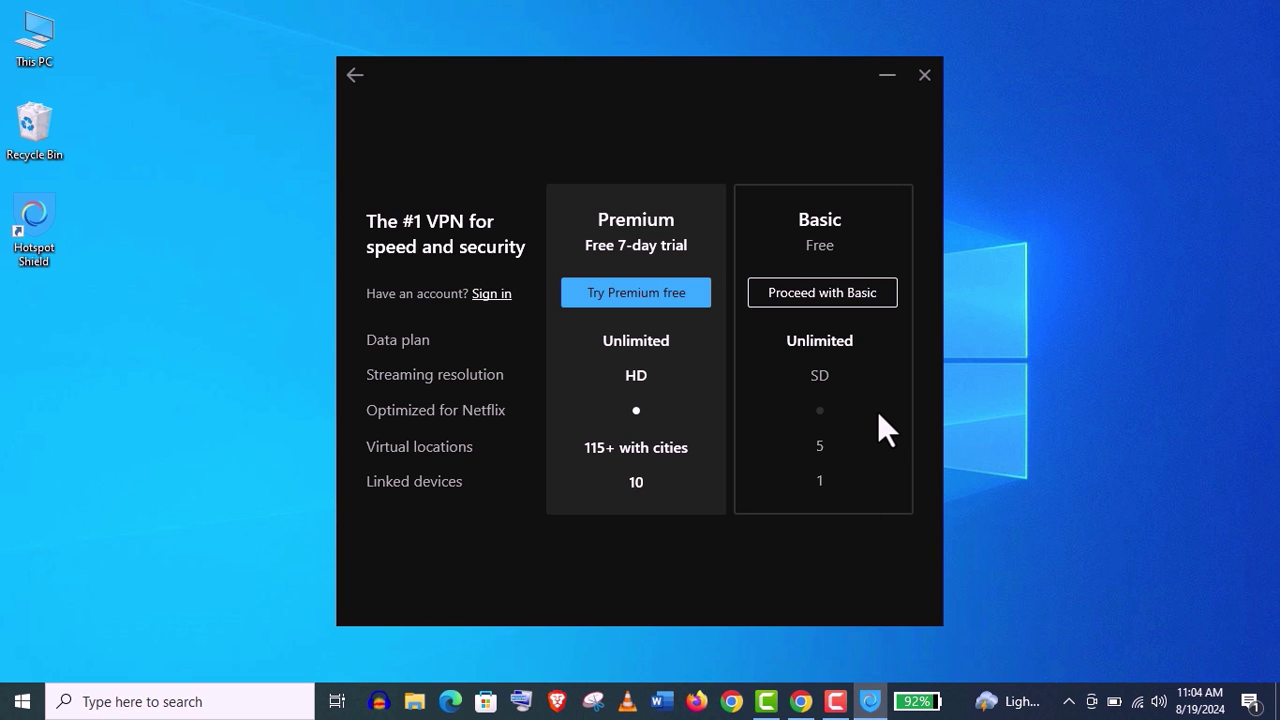
Proceed with Hotspot Shield Basic, connect via Los Angeles, and view the Free account details
click(848, 296)
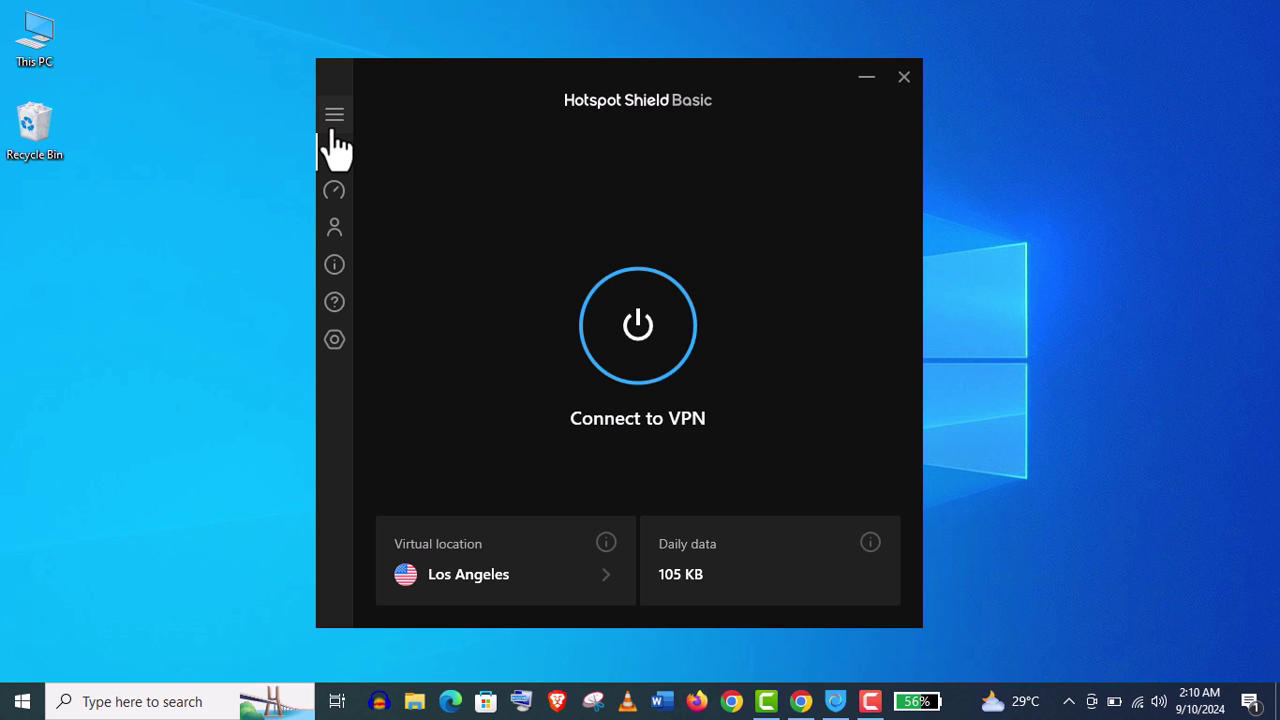
click(333, 128)
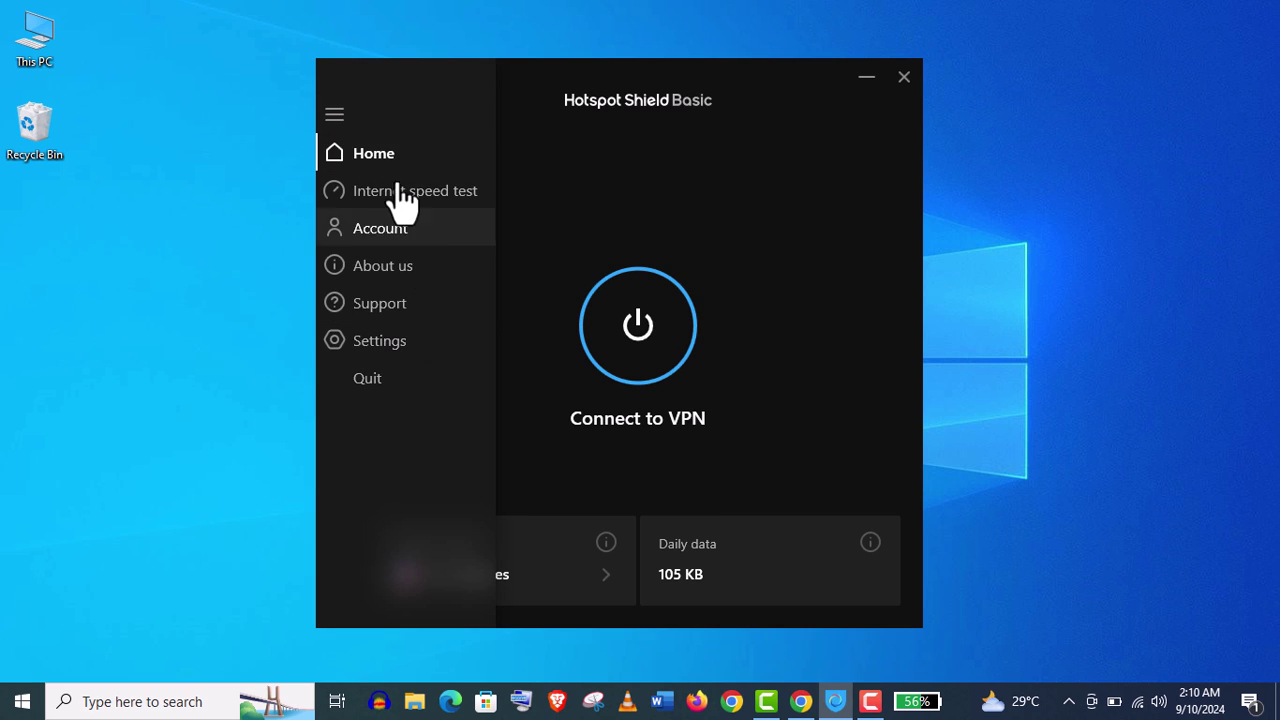
click(658, 234)
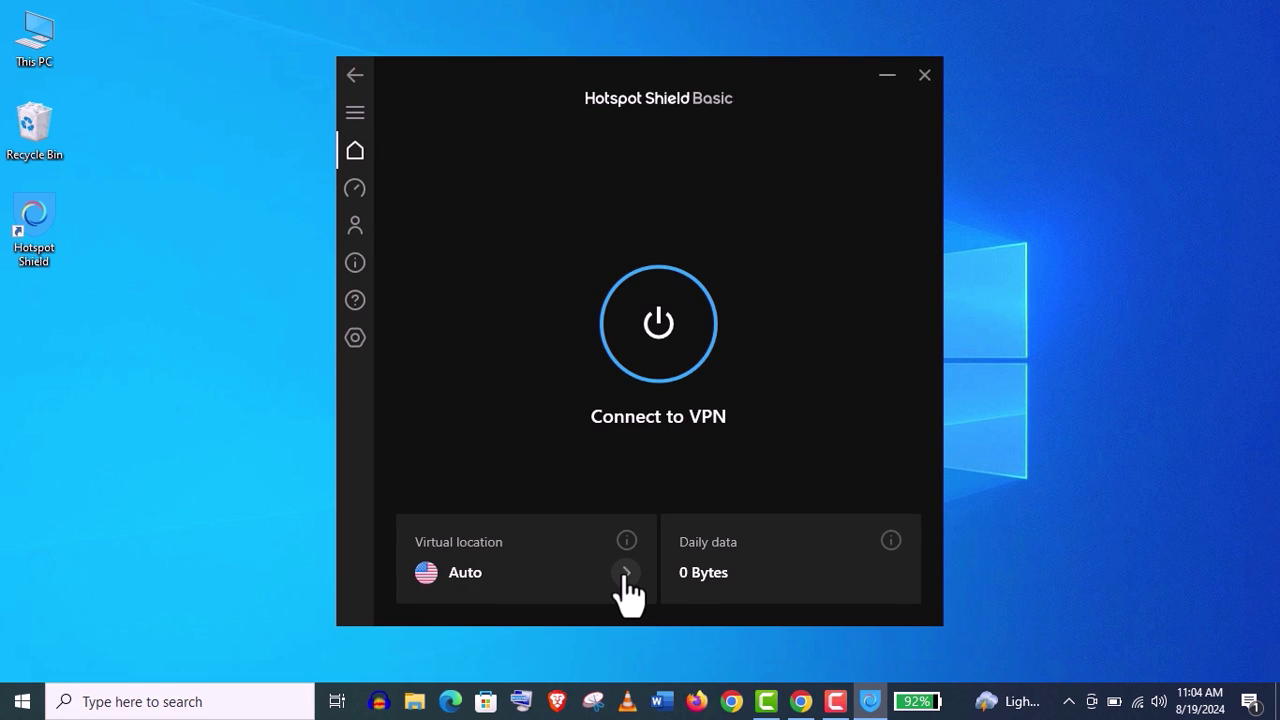
click(624, 576)
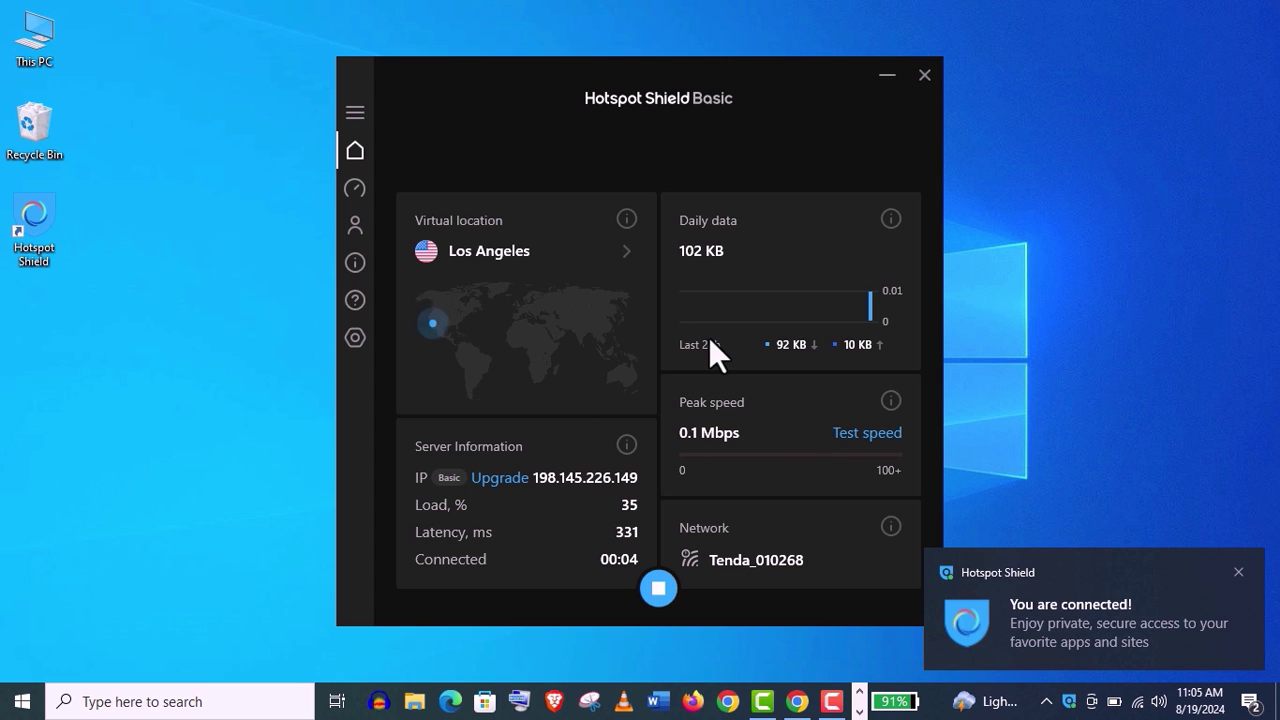
click(355, 230)
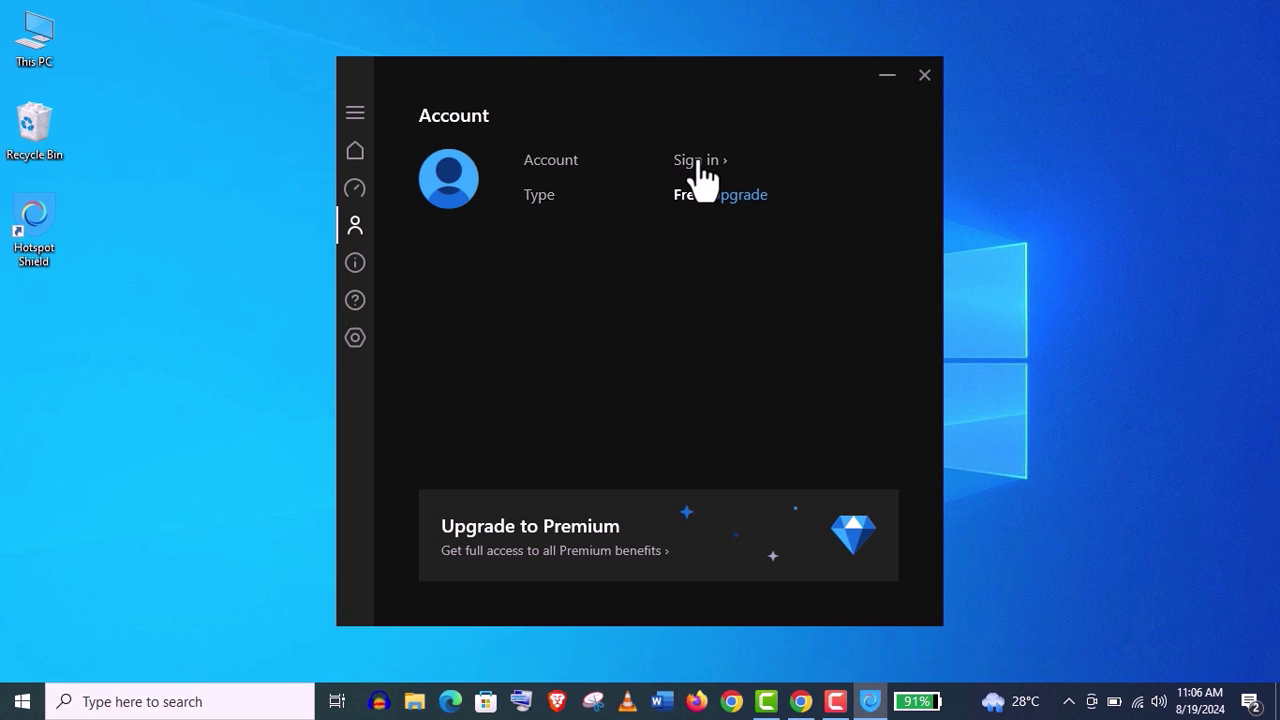
Turn on Hotspot Shield's kill switch under Advanced settings and check the protocol options
click(355, 338)
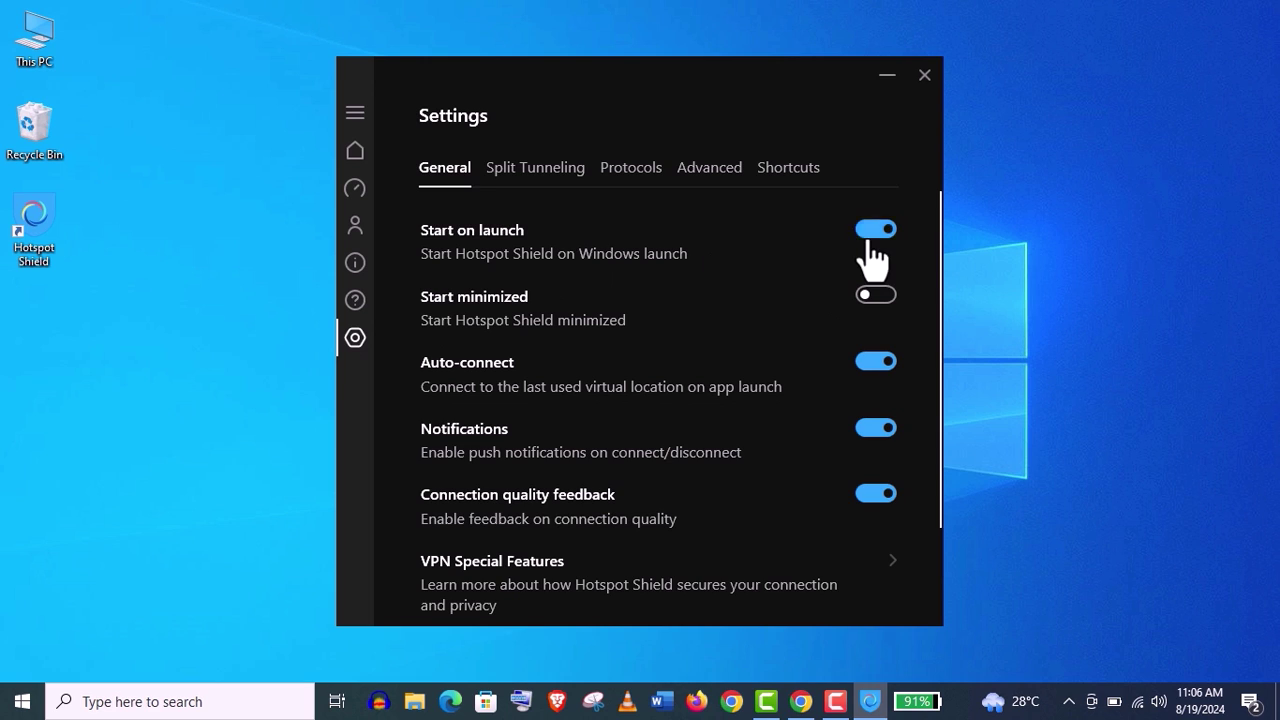
click(709, 167)
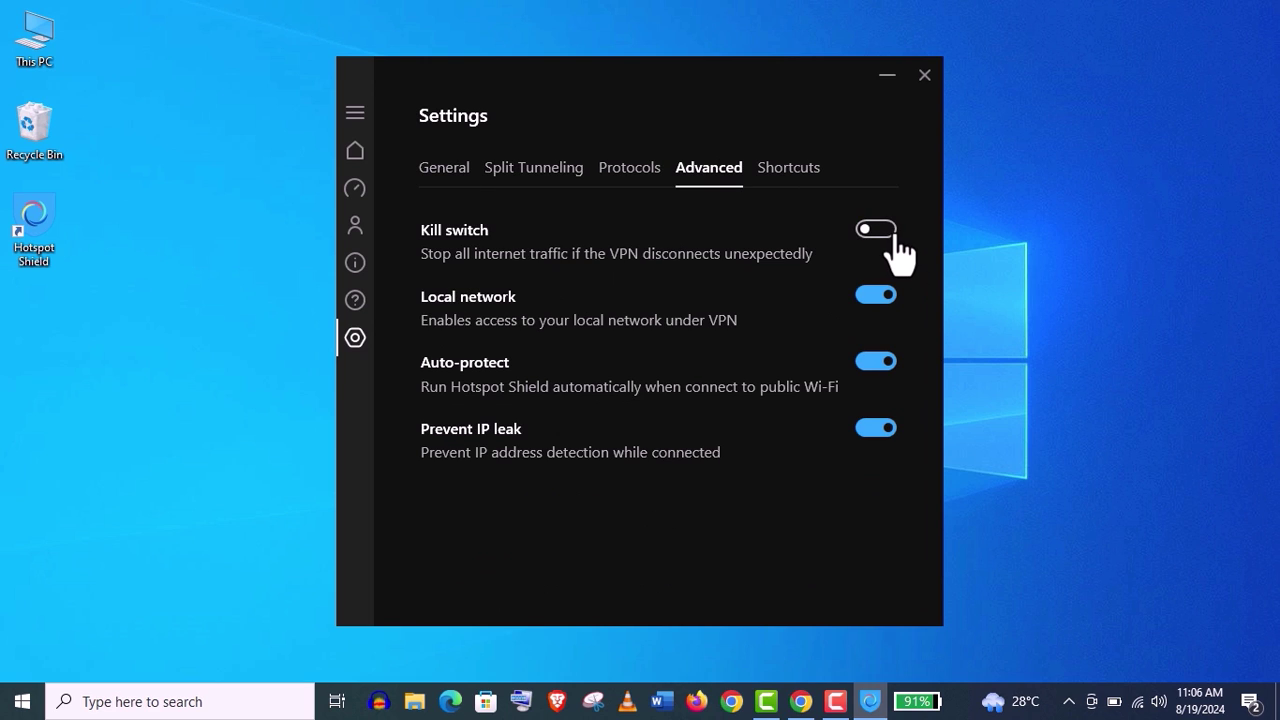
click(892, 234)
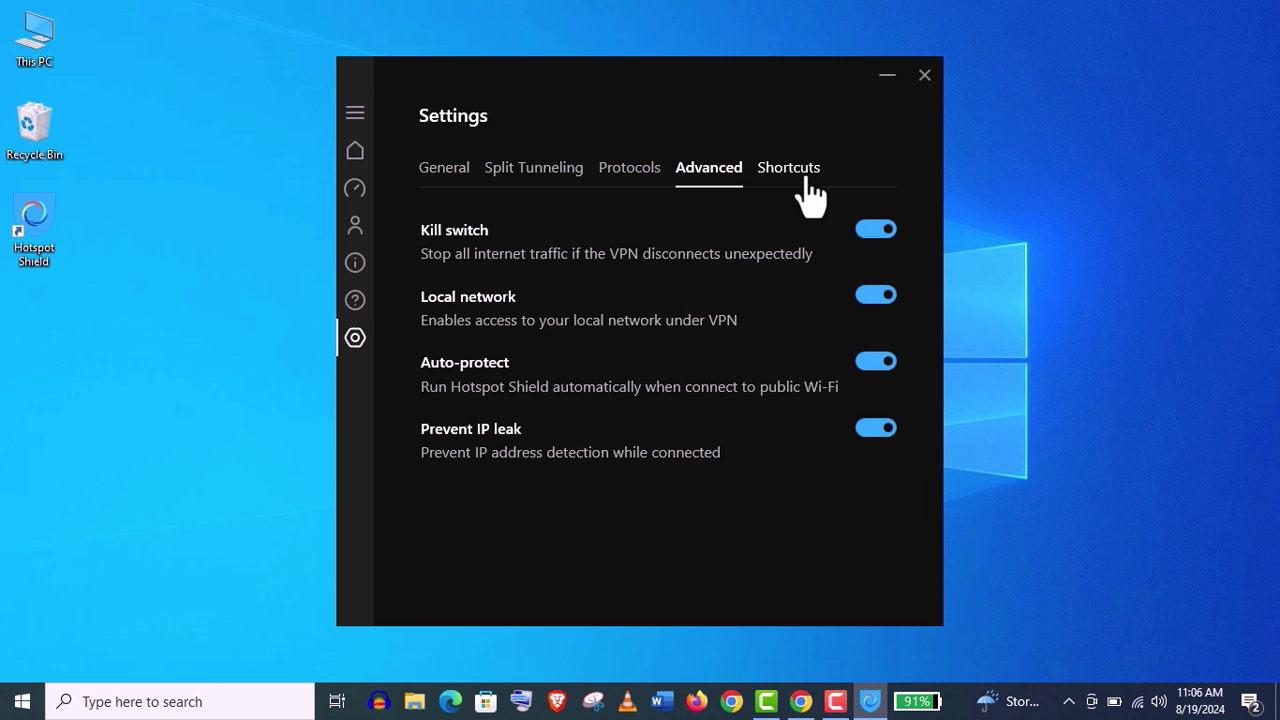
click(630, 170)
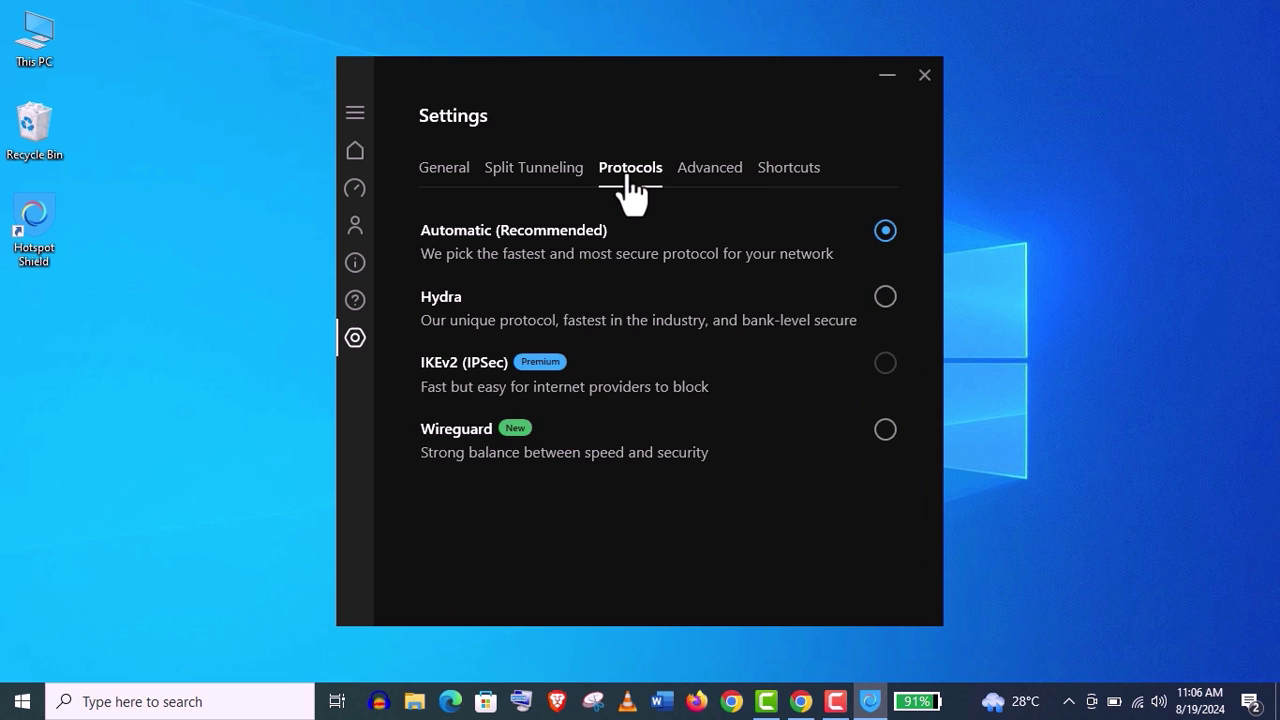
Confirm on whatismyipaddress.com that the IP appears in Los Angeles, California, then revisit Hotspot Shield's page
click(788, 167)
click(355, 152)
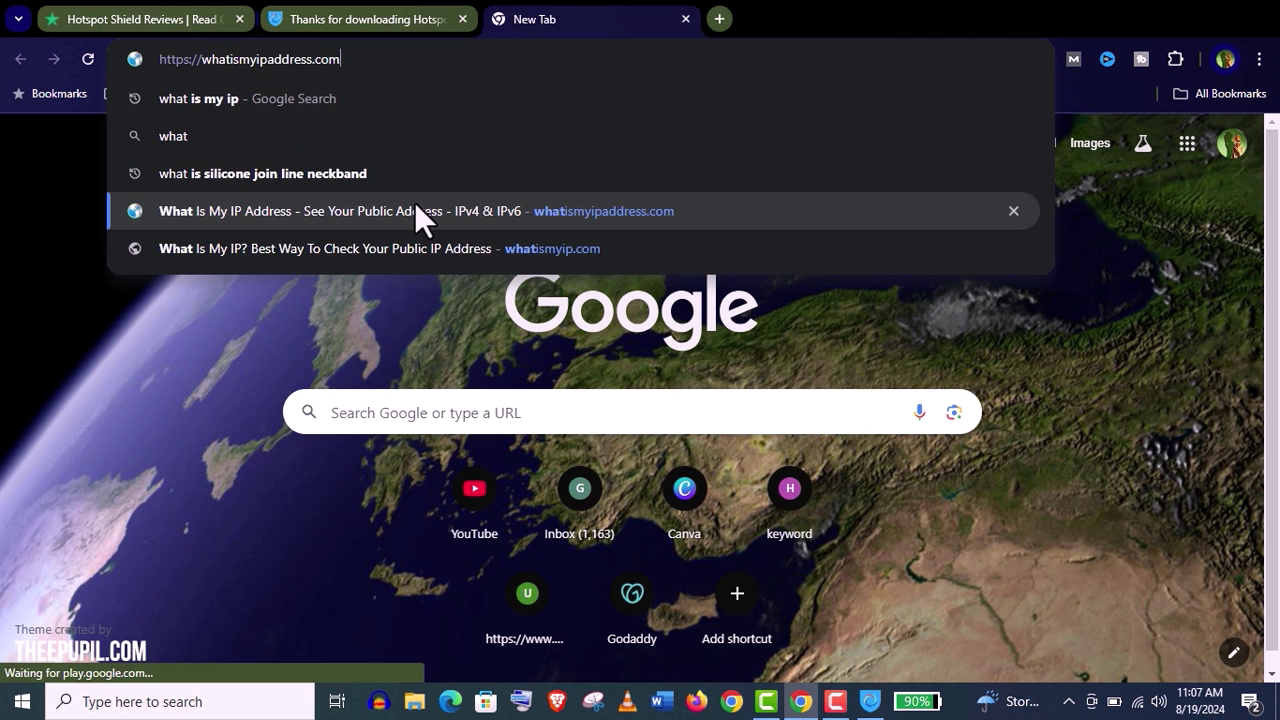
click(416, 205)
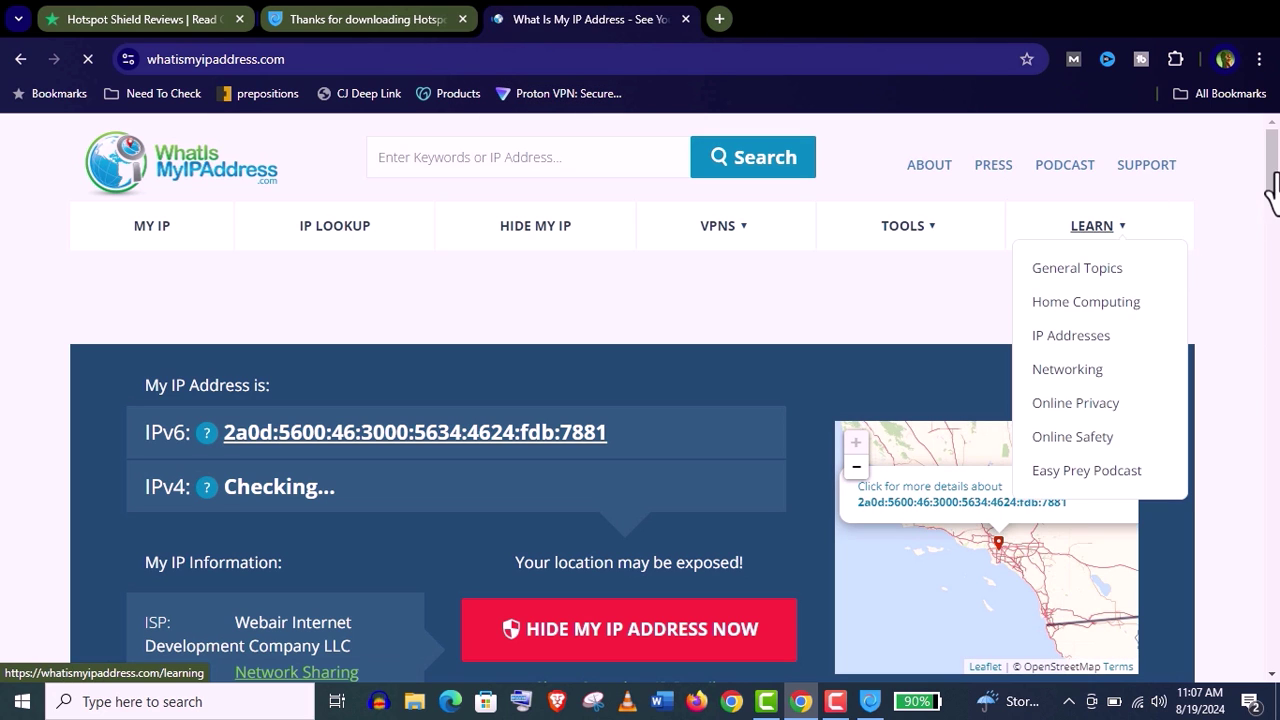
scroll(1275, 185, down, 3)
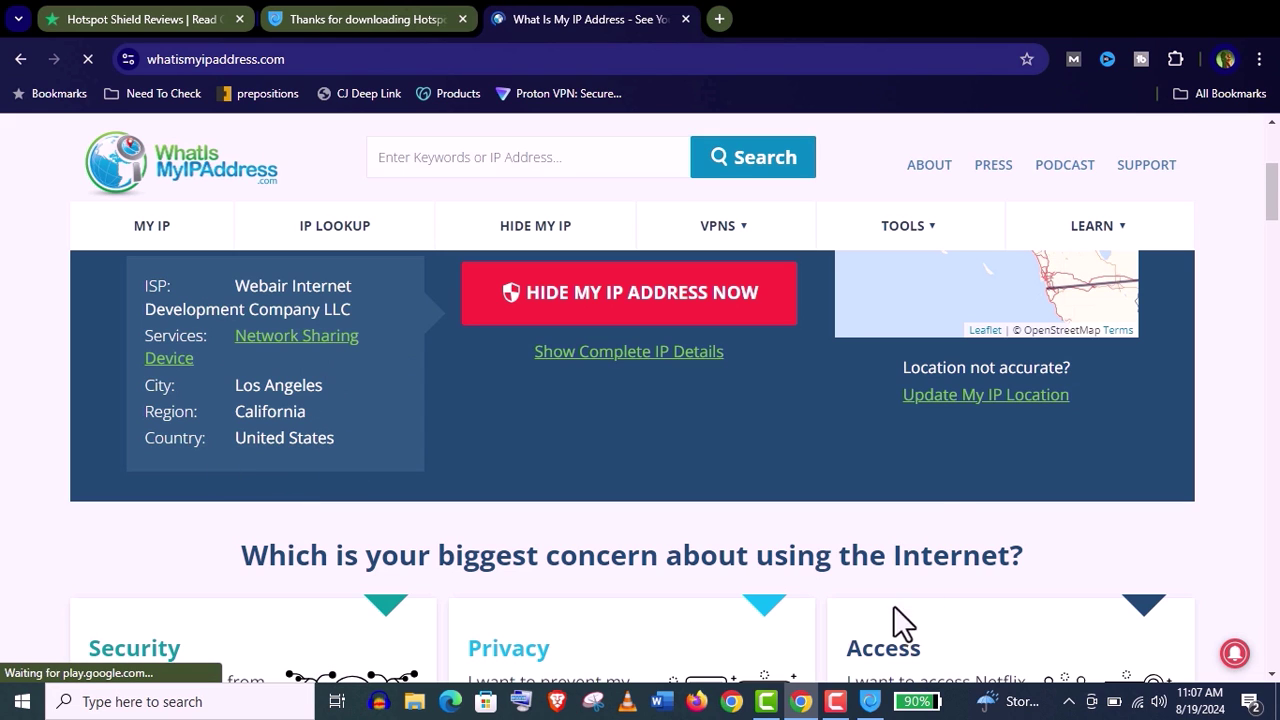
click(870, 701)
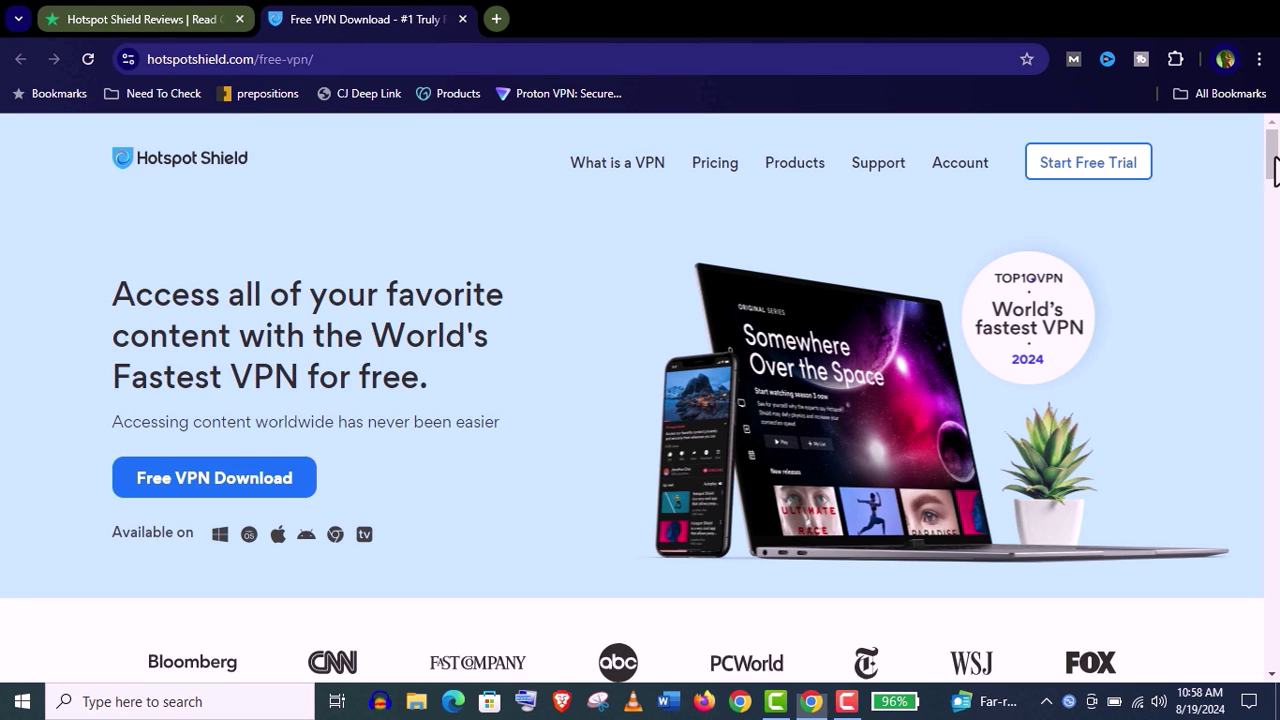
mouse_move(1274, 160)
mouse_down()
mouse_move(1275, 188)
mouse_move(1276, 140)
mouse_up()
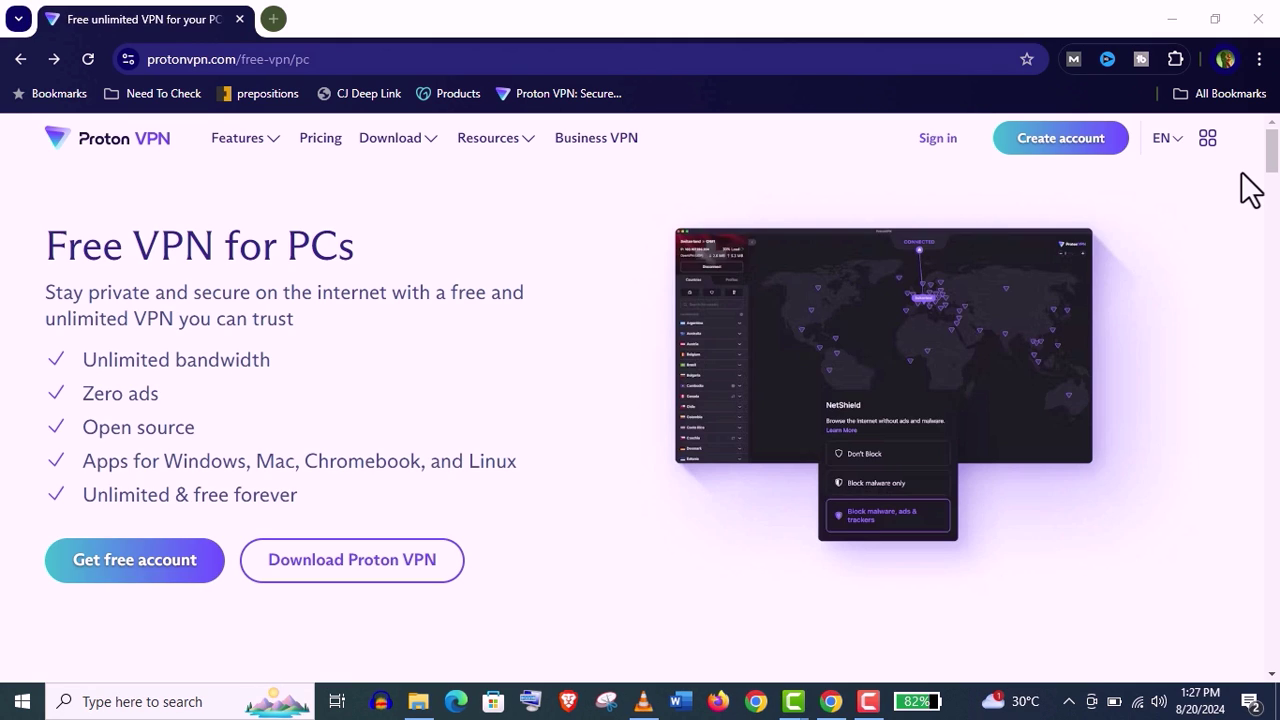
Start a free account from Proton VPN's PC page, choosing Continue with free over Plus
drag(1274, 160, 1276, 440)
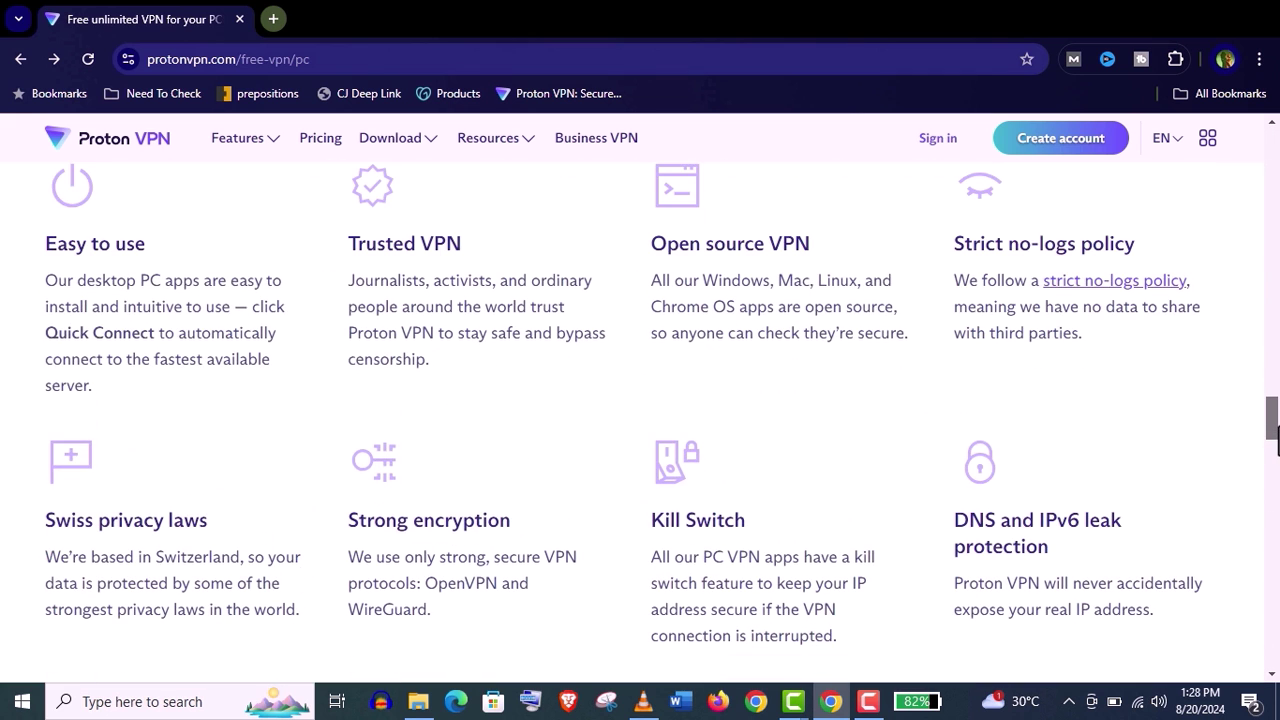
key(Home)
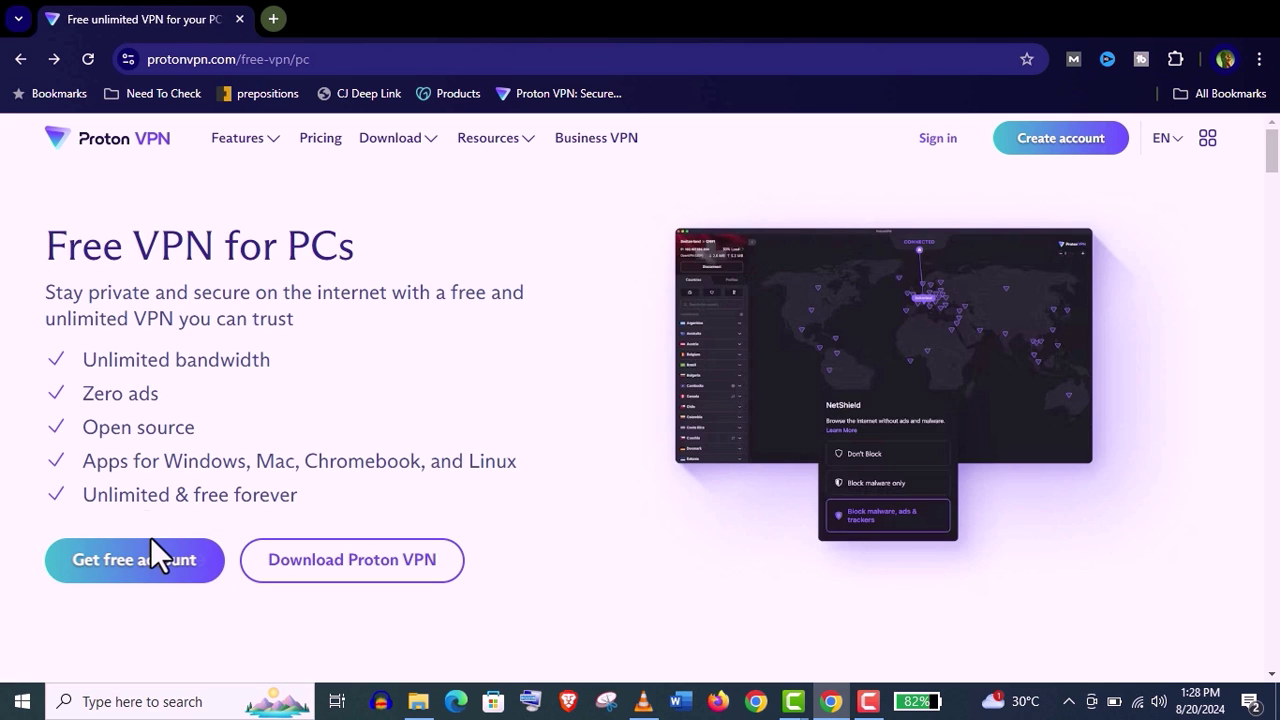
click(150, 570)
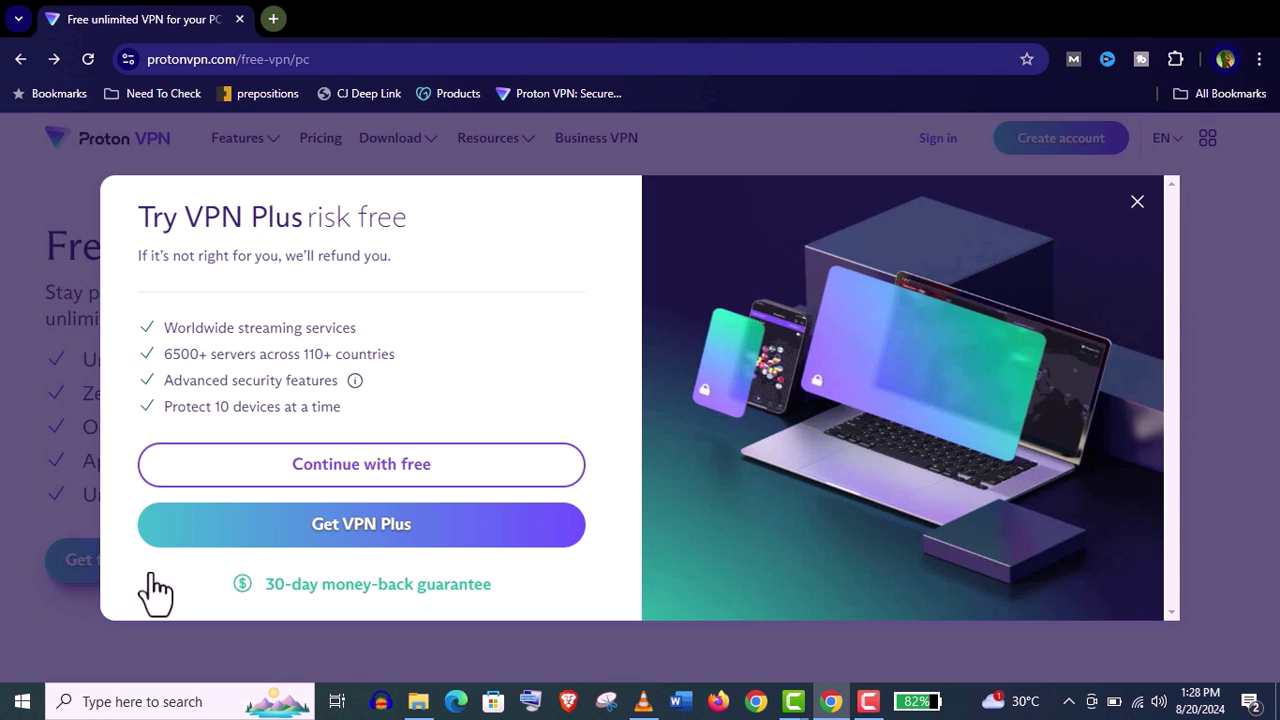
click(344, 465)
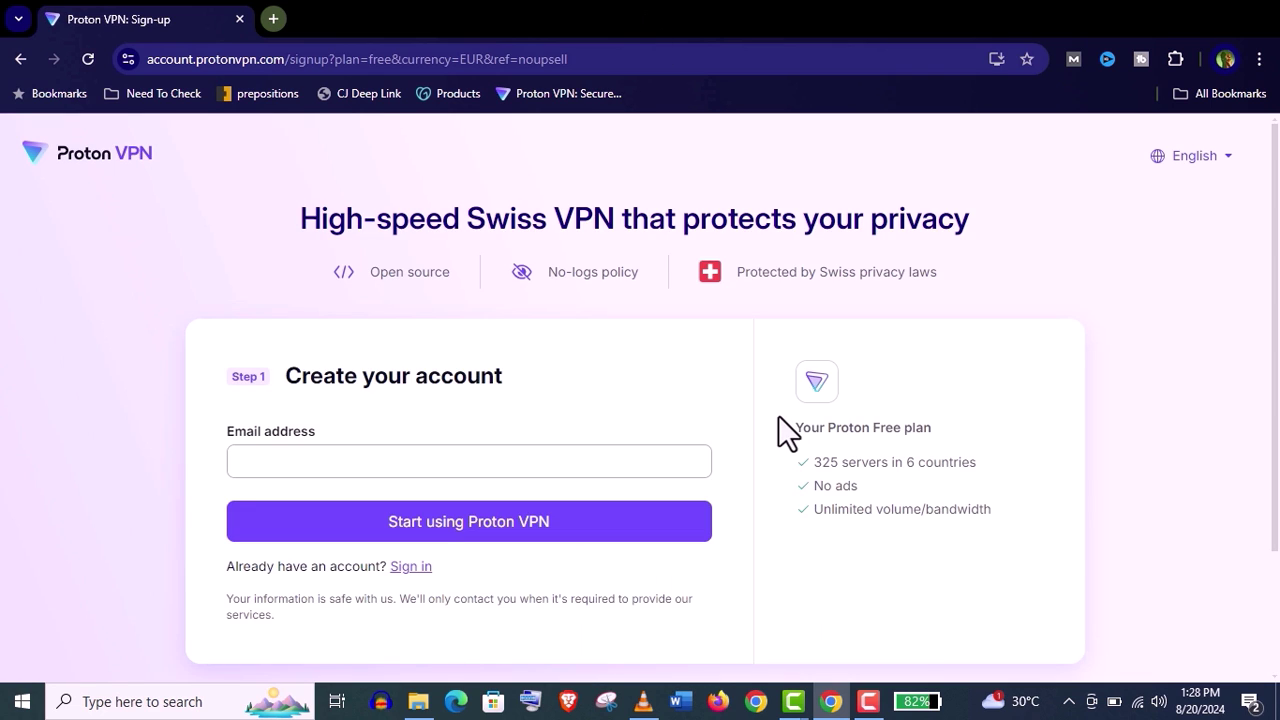
Review the Proton Free plan features: 325 servers in 6 countries, no ads, unlimited bandwidth
drag(778, 415, 1090, 531)
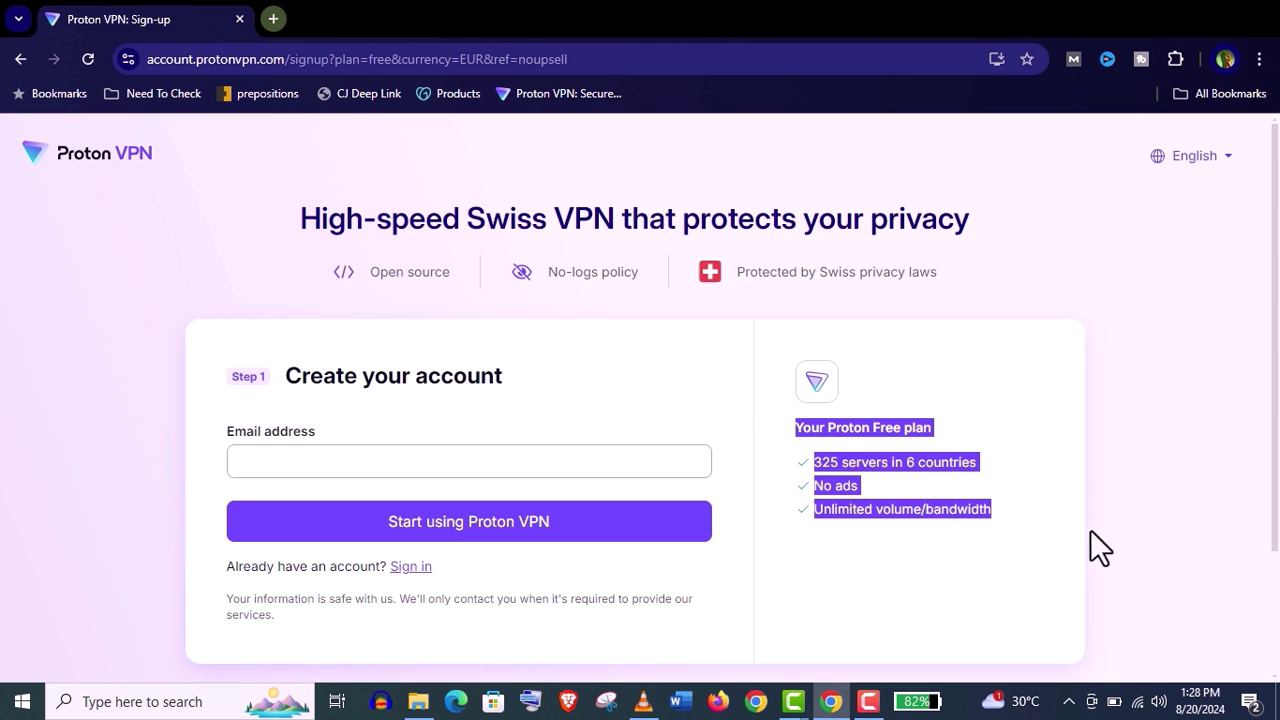
click(1023, 454)
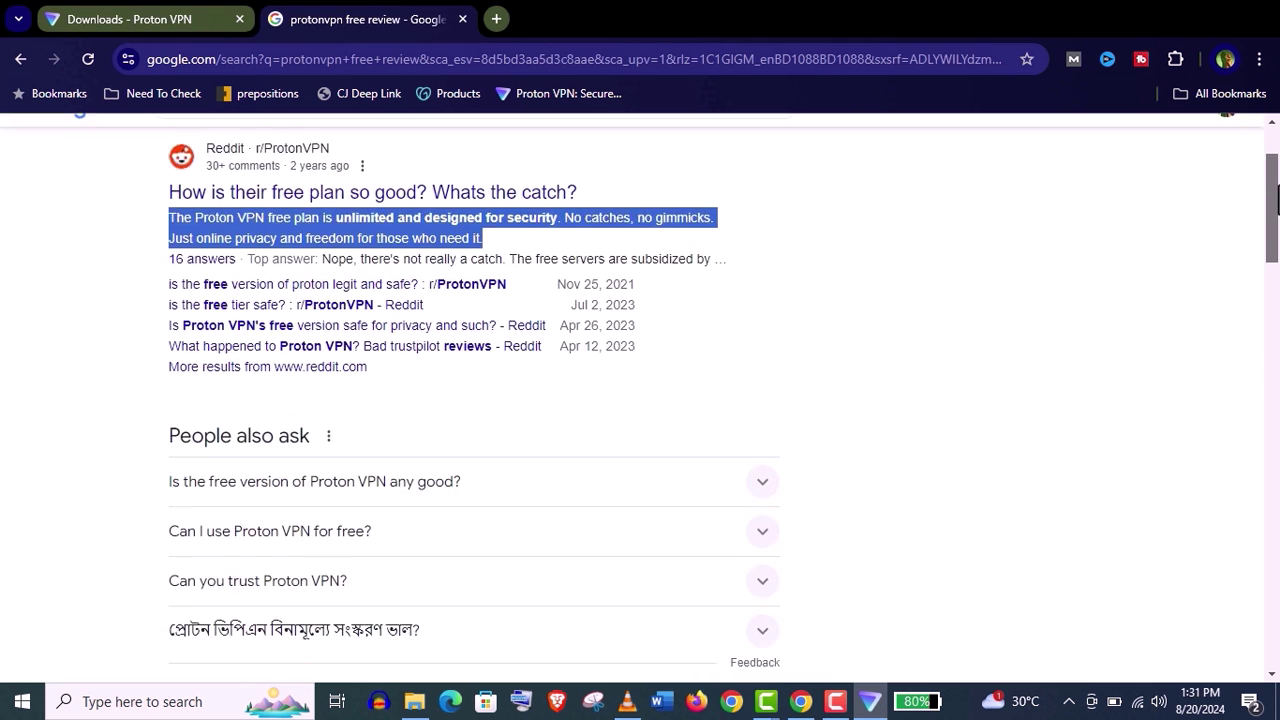
drag(1277, 200, 1277, 318)
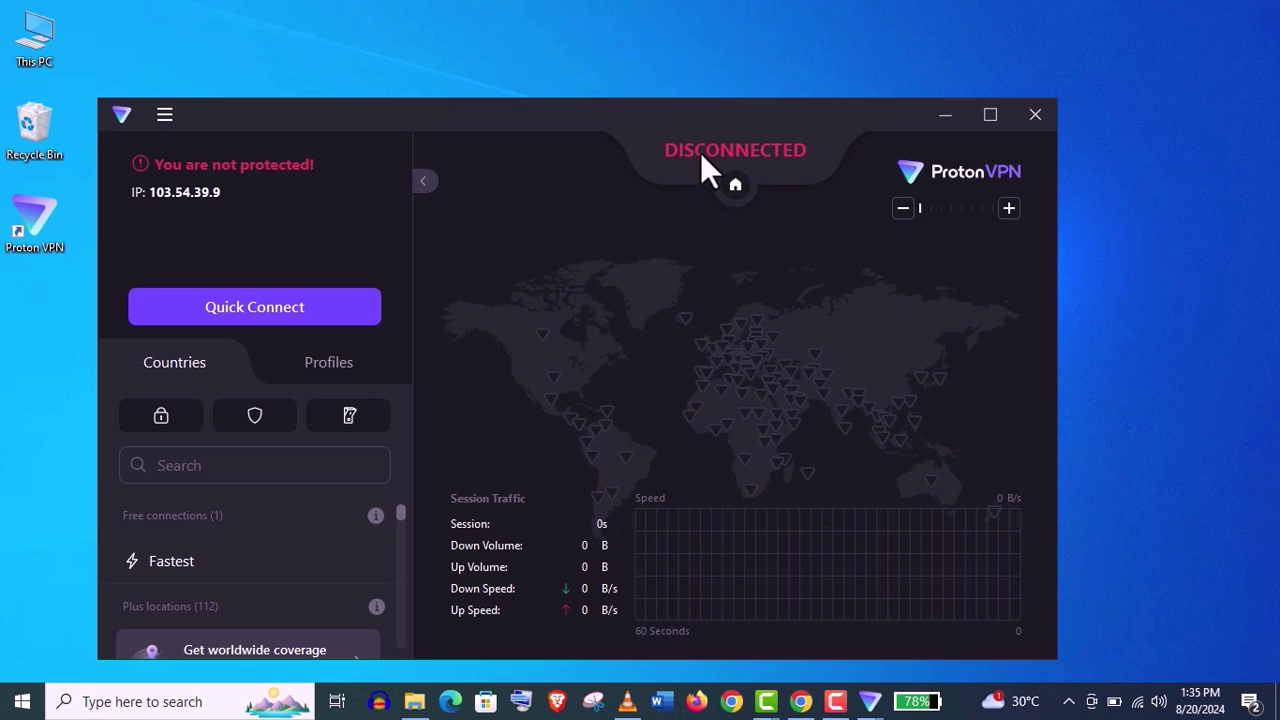
Connect Proton VPN to the fastest free server, landing on Japan server JP-FREE#210024
drag(726, 100, 822, 49)
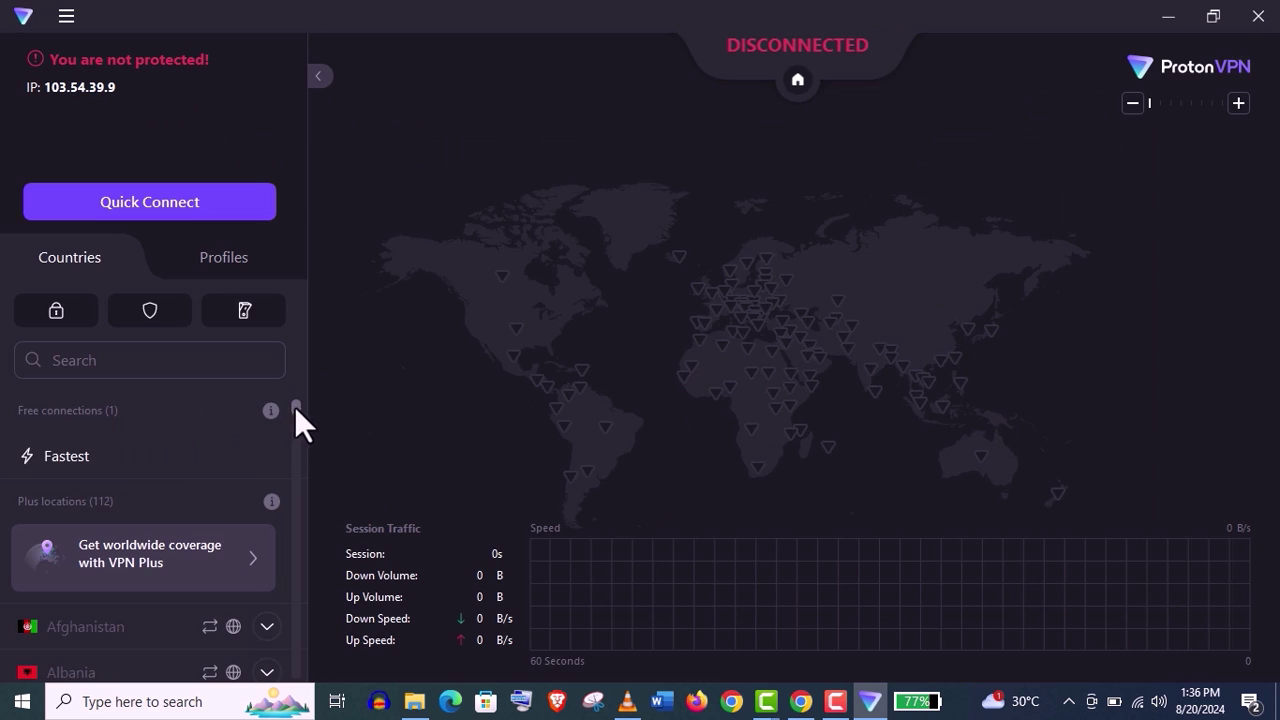
scroll(295, 406, down, 3)
drag(296, 411, 297, 424)
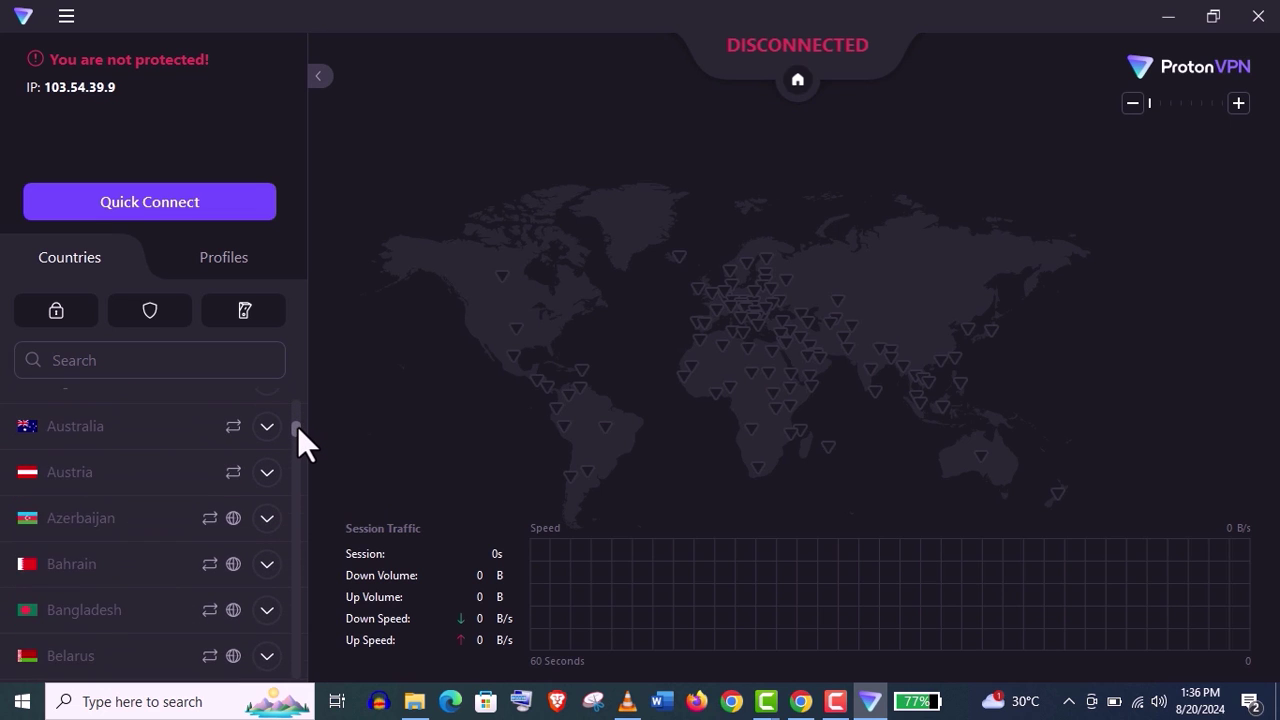
drag(297, 424, 297, 413)
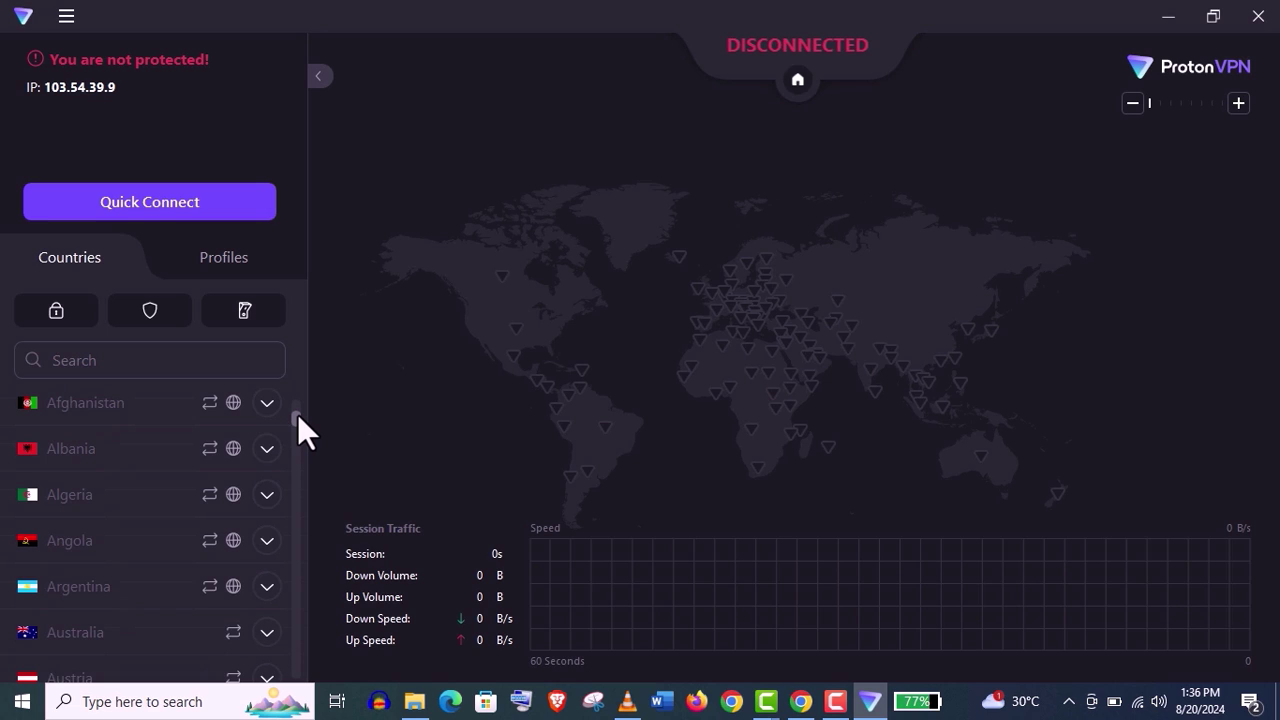
scroll(297, 413, up, 3)
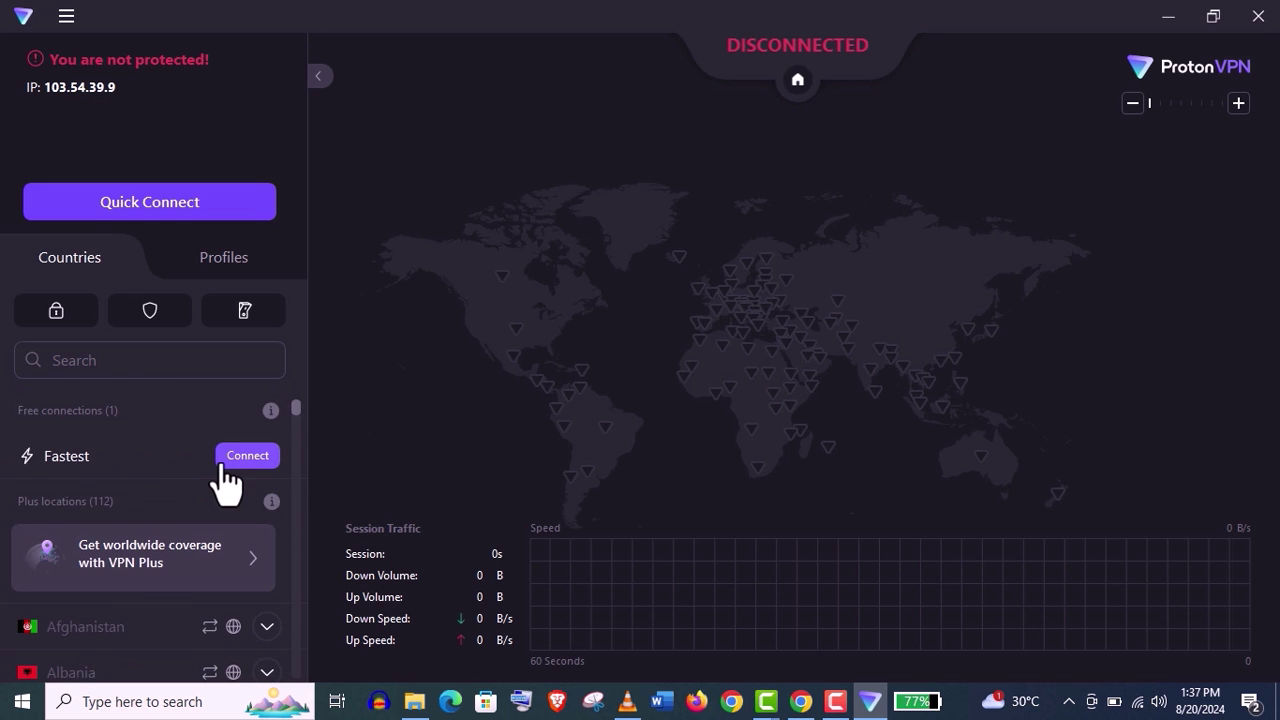
click(240, 457)
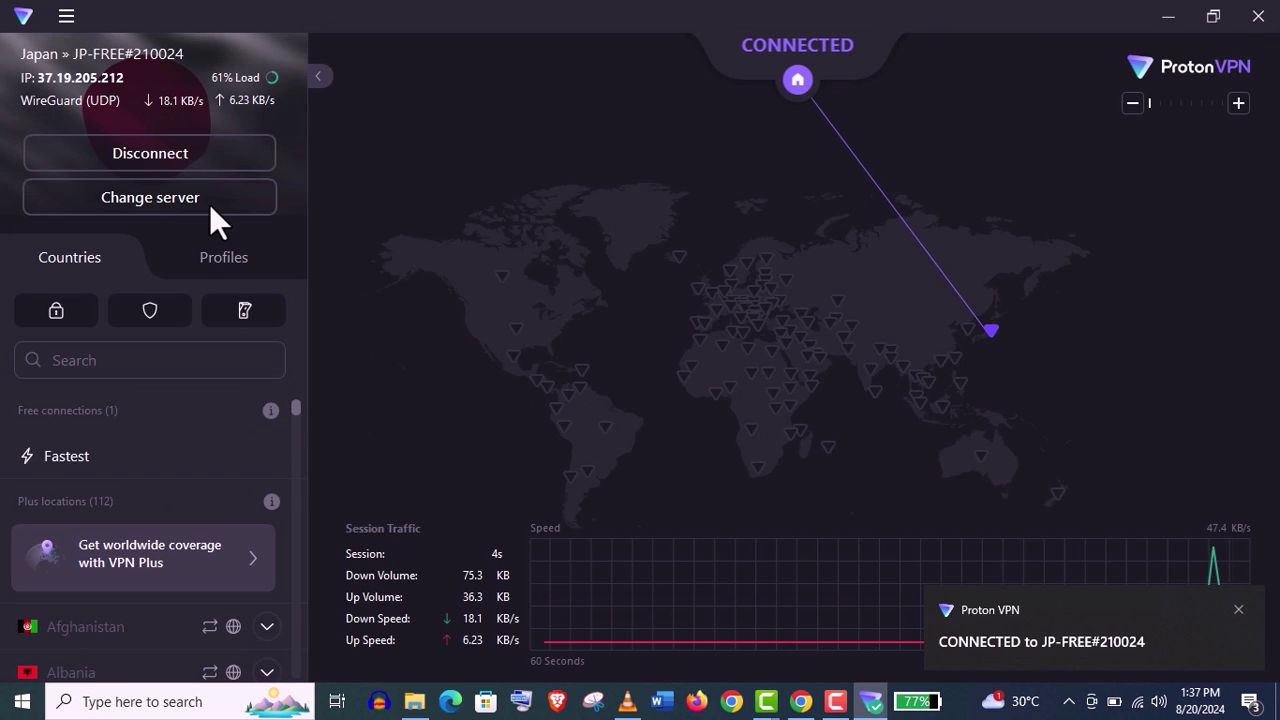
Switch Proton VPN to a free United States server with IP 149.22.84.132
click(140, 201)
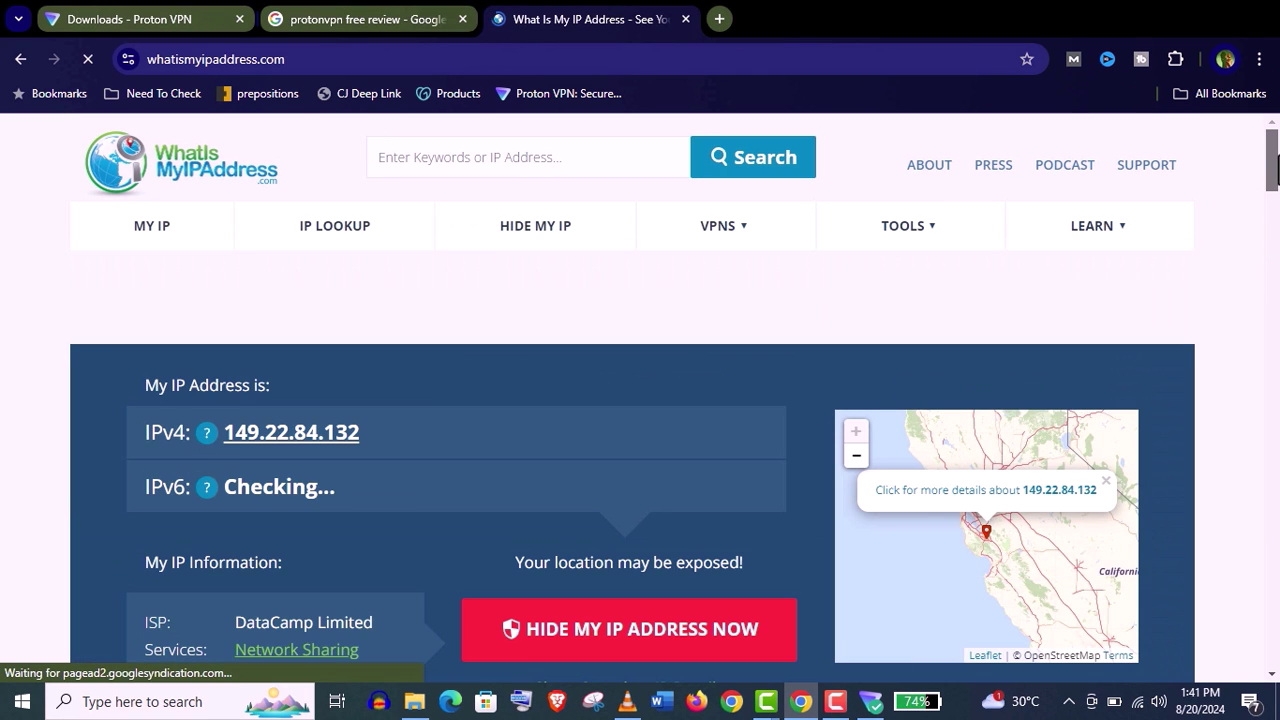
scroll(1057, 257, down, 1)
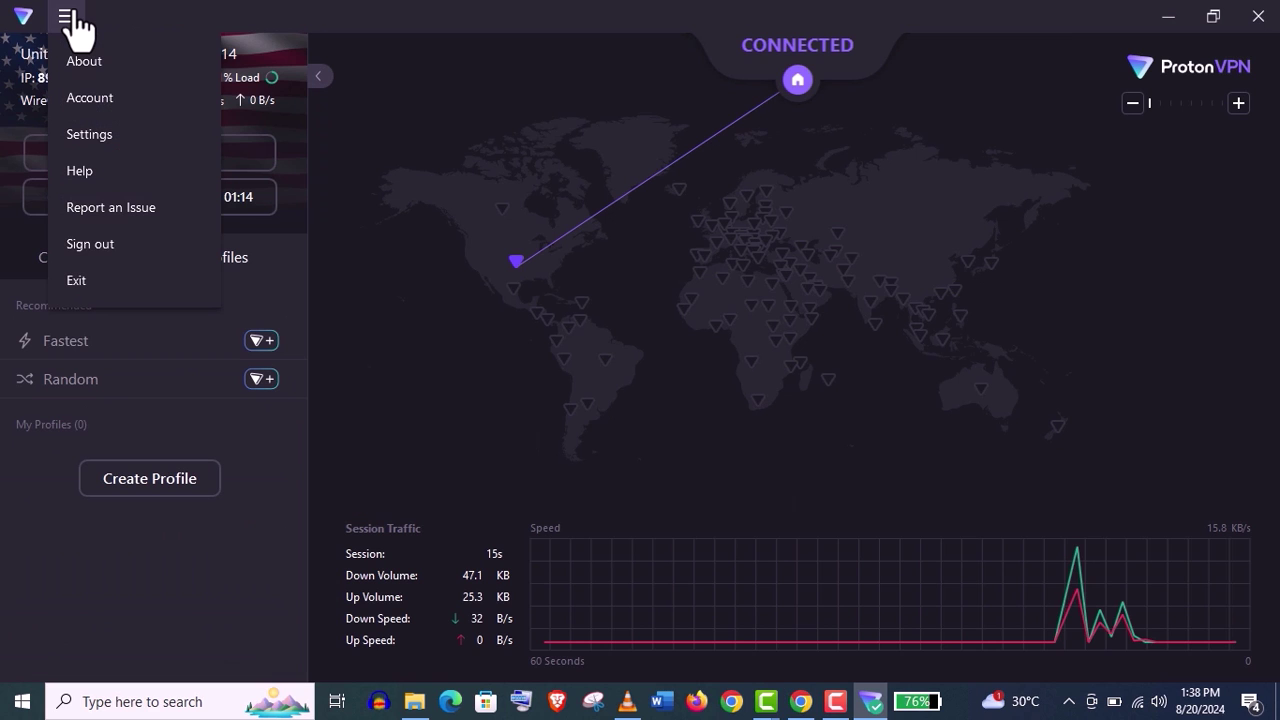
Turn off Start on boot, keep the Smart protocol, and view the Advanced settings
click(103, 138)
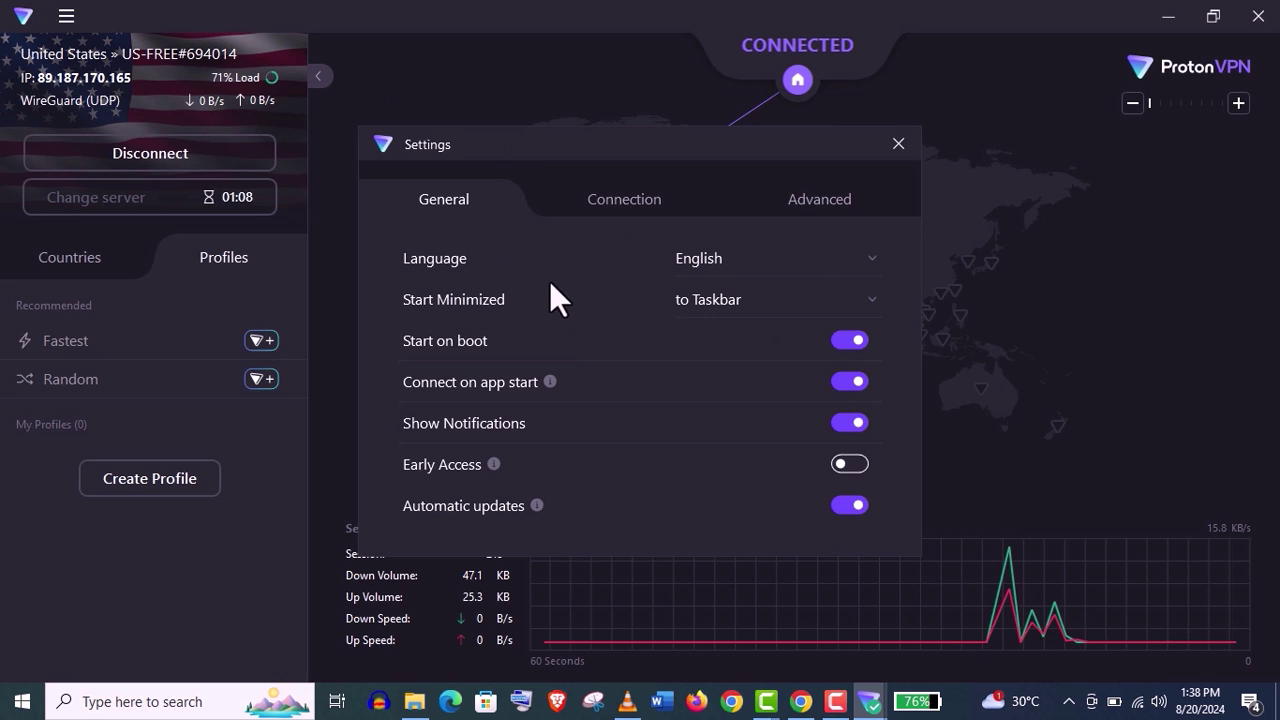
click(850, 340)
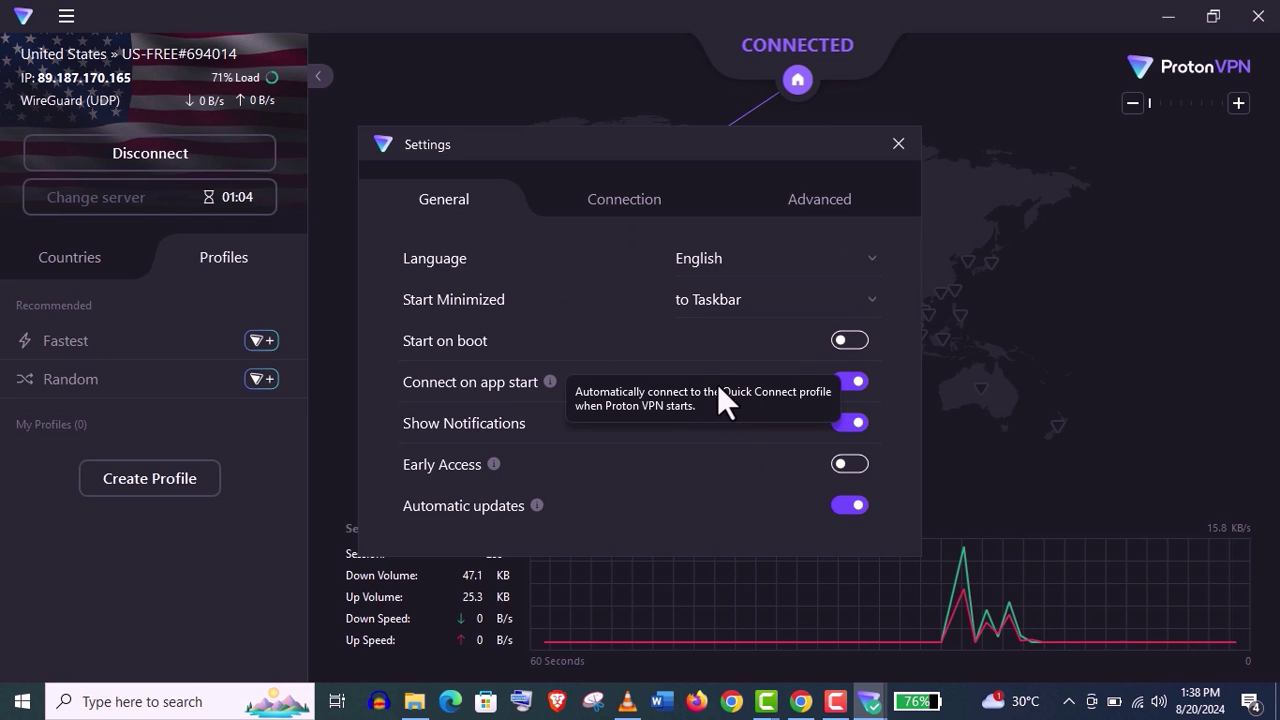
click(624, 205)
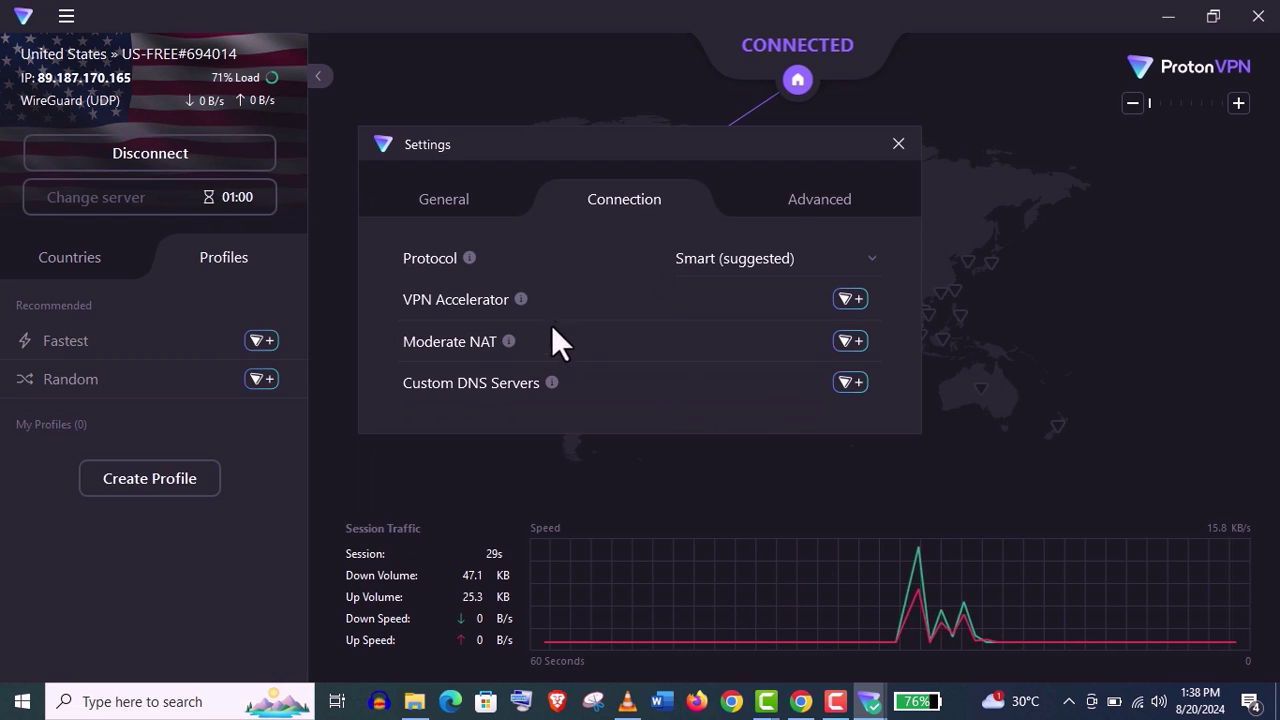
click(866, 278)
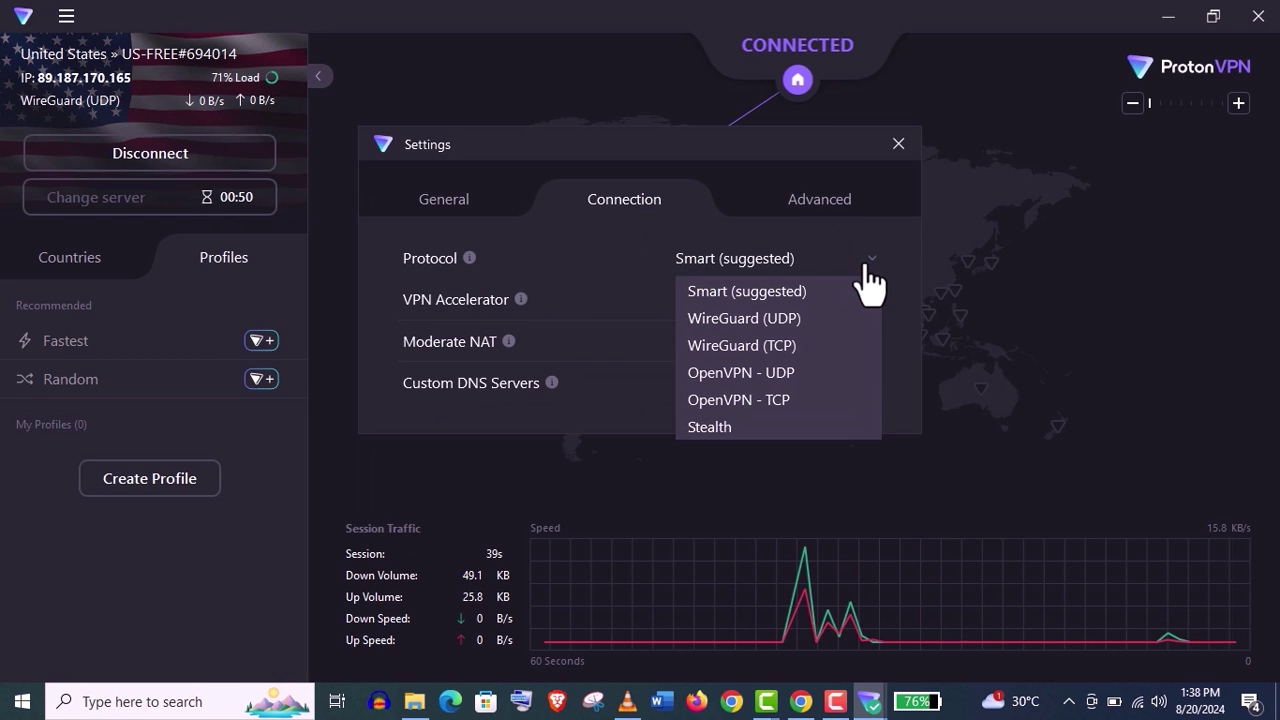
click(866, 276)
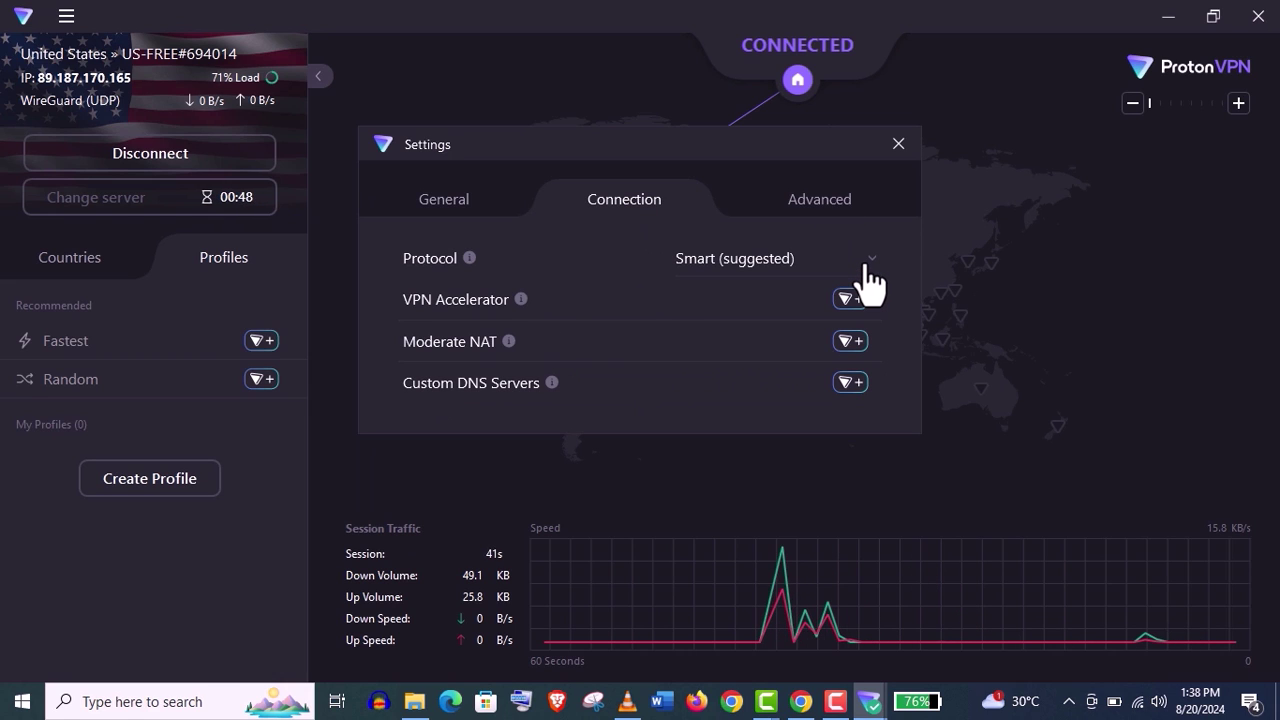
click(835, 212)
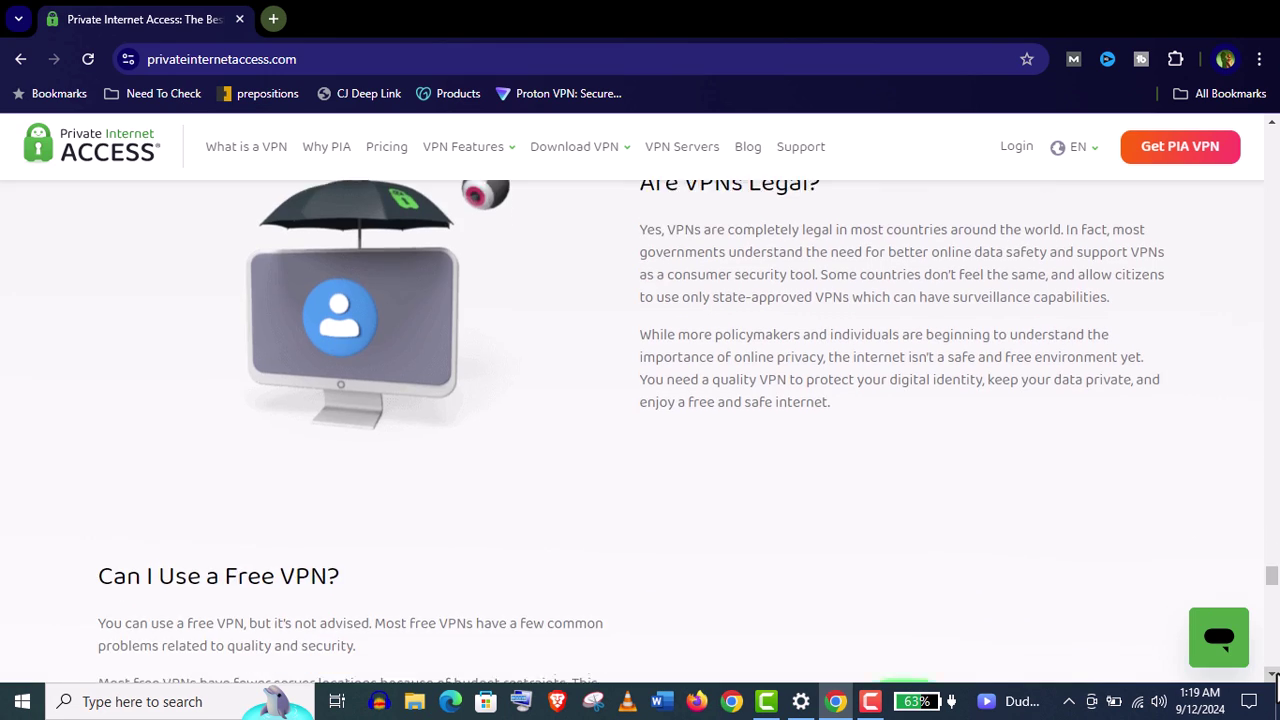
Scroll the PIA site toward plan pricing, highlighting the paragraph on free-VPN drawbacks
scroll(1275, 680, down, 1)
scroll(1275, 680, down, 1)
scroll(1275, 680, down, 1)
scroll(1275, 680, down, 1)
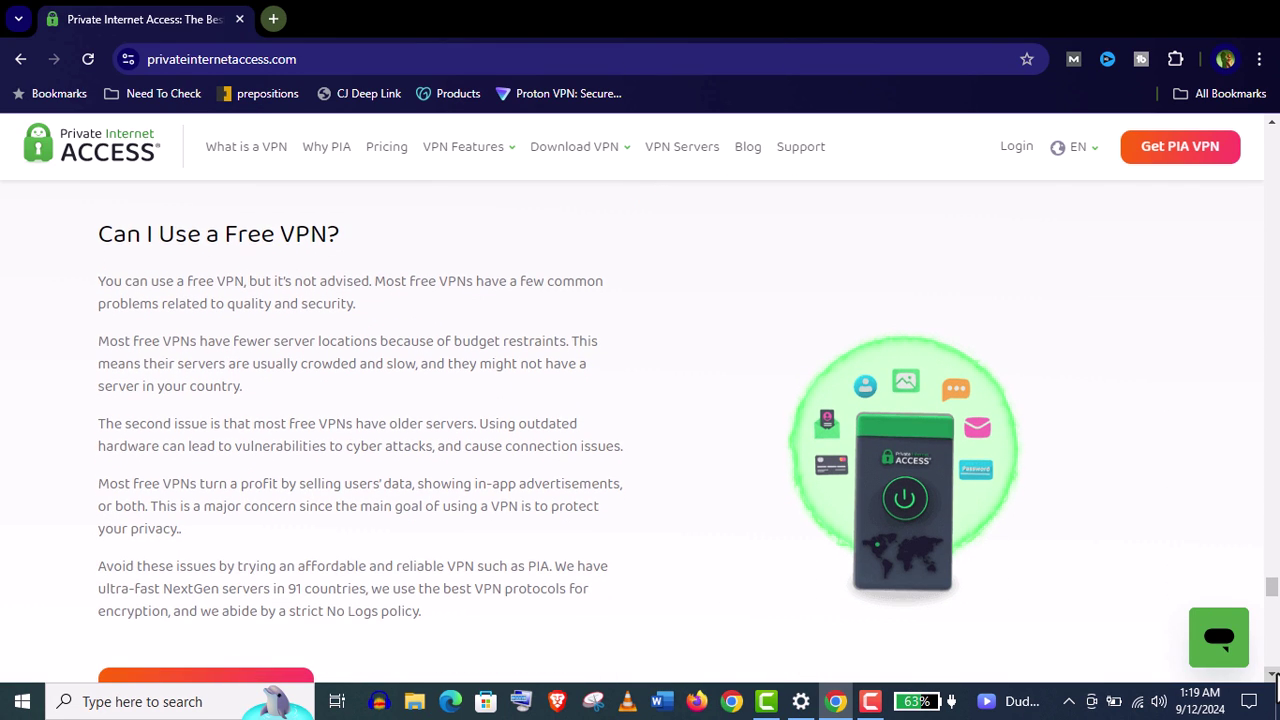
drag(96, 283, 242, 388)
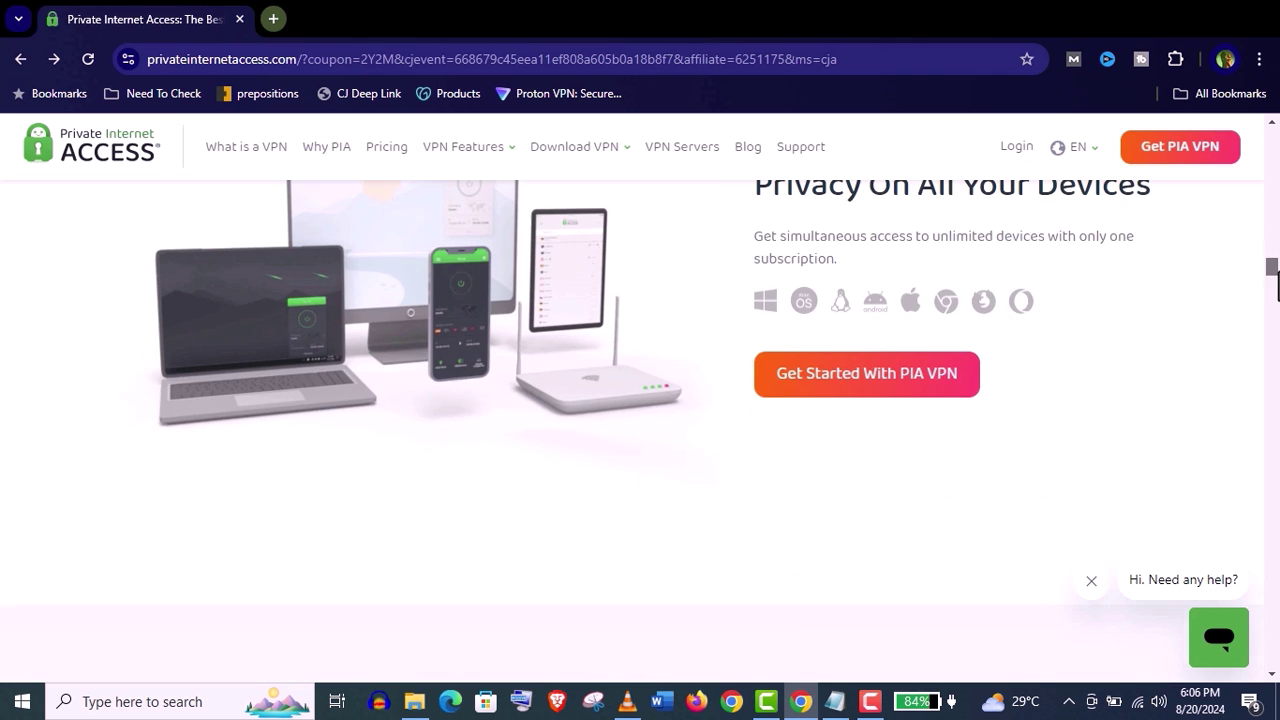
drag(1274, 282, 1274, 300)
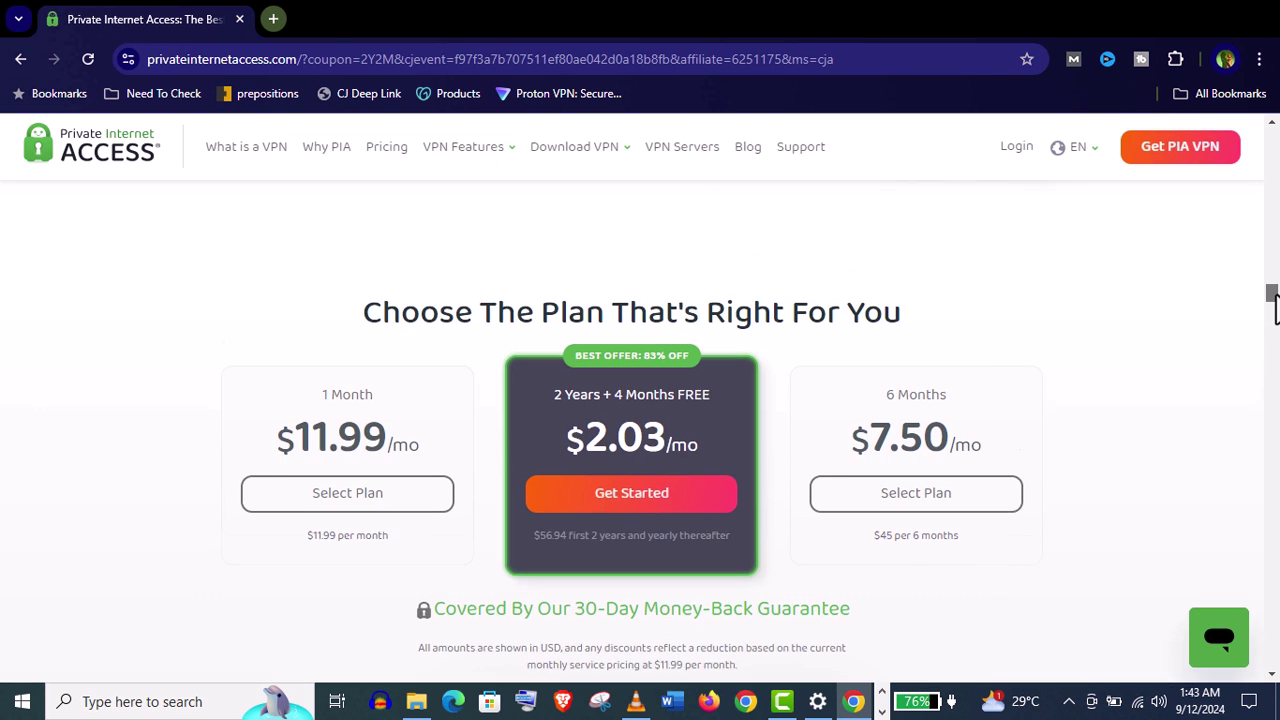
drag(1272, 296, 1272, 299)
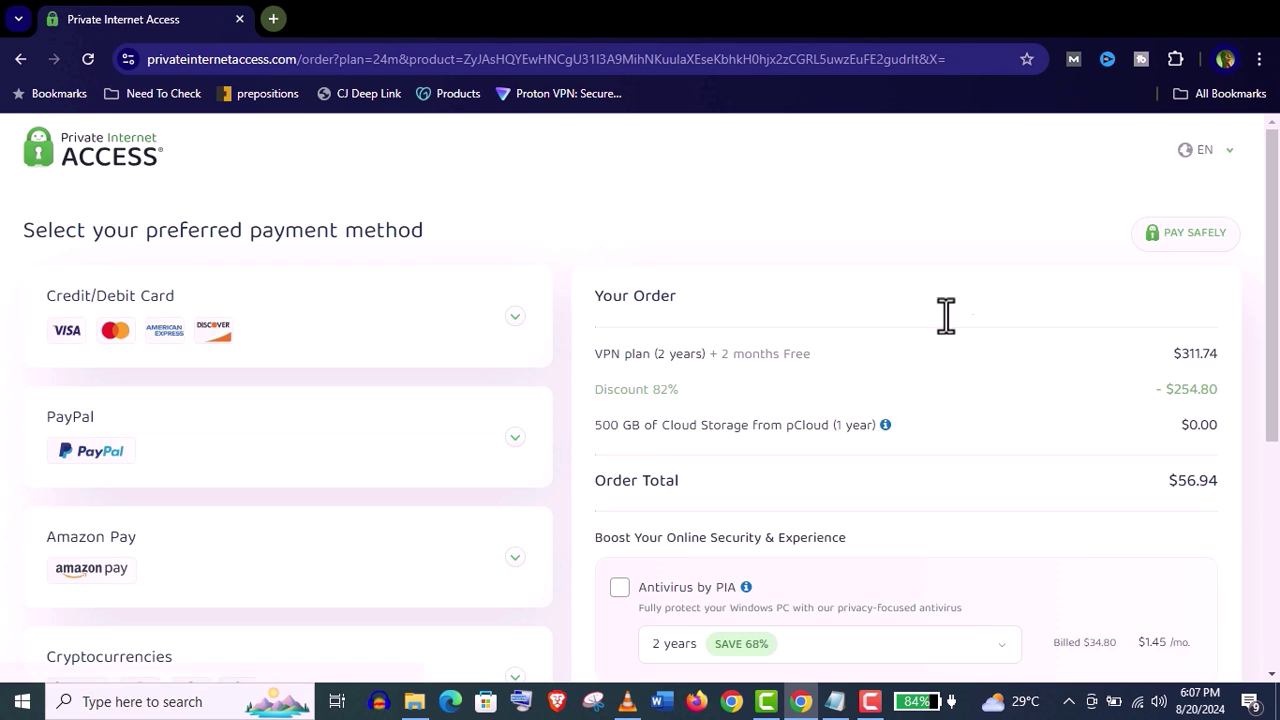
Scroll back to Choose The Plan, comparing the 1-month, 2-year-plus-4-months and 6-month plans
drag(1276, 298, 1276, 314)
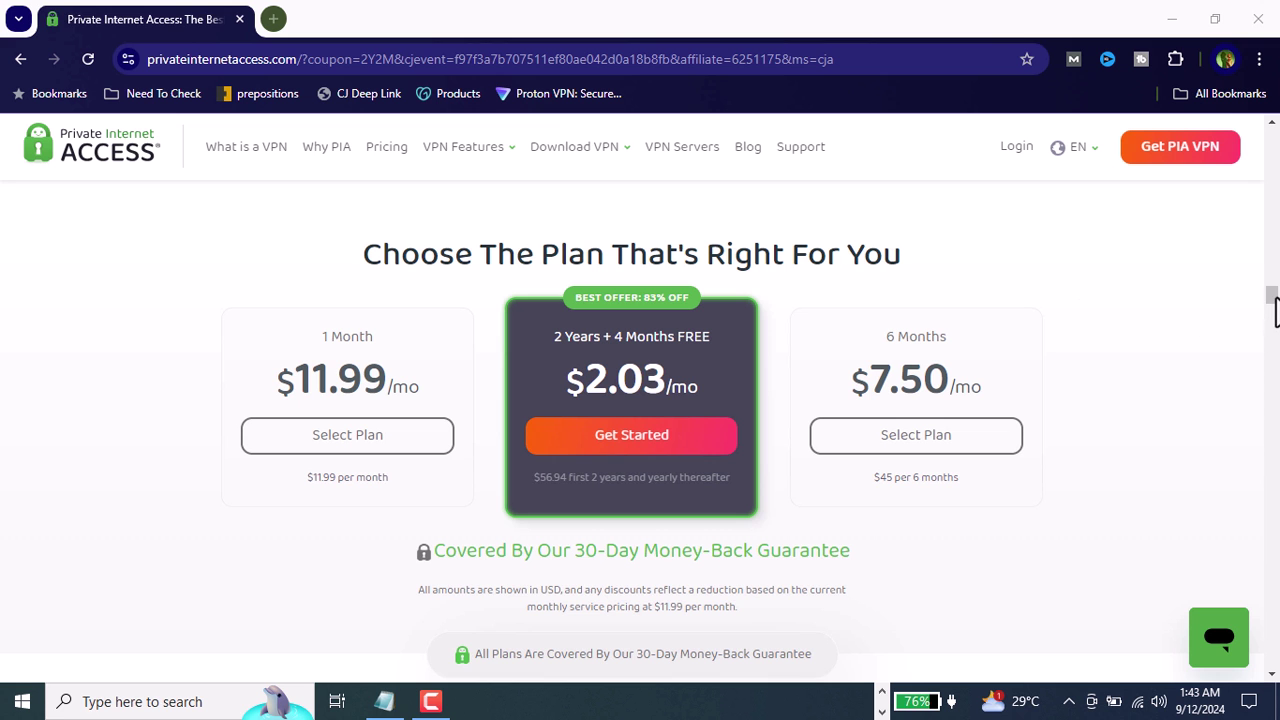
drag(1274, 296, 1274, 299)
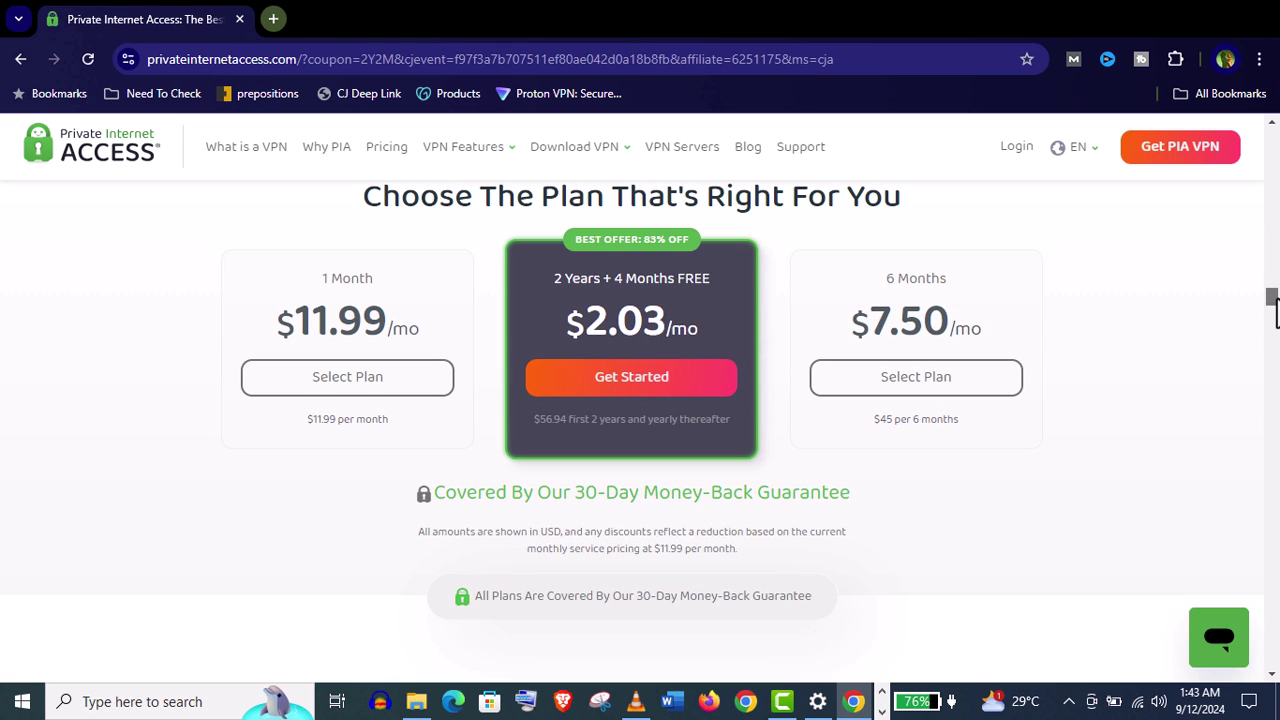